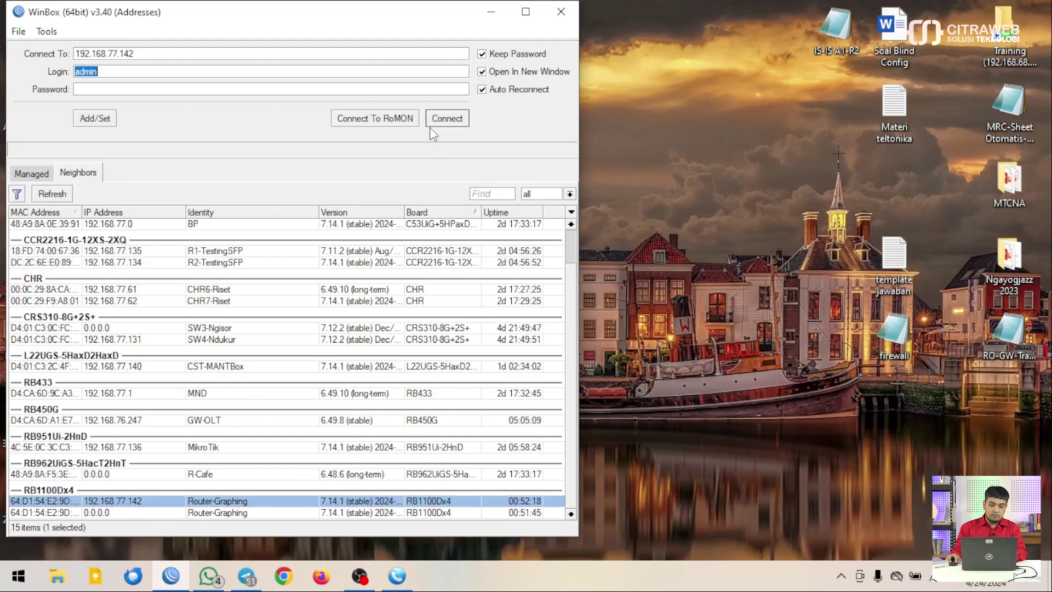
- Connect to the Router-Graphing router at 192.168.77.142 and dismiss the password change request
{"action": "left_click", "coordinate": [447, 118]}
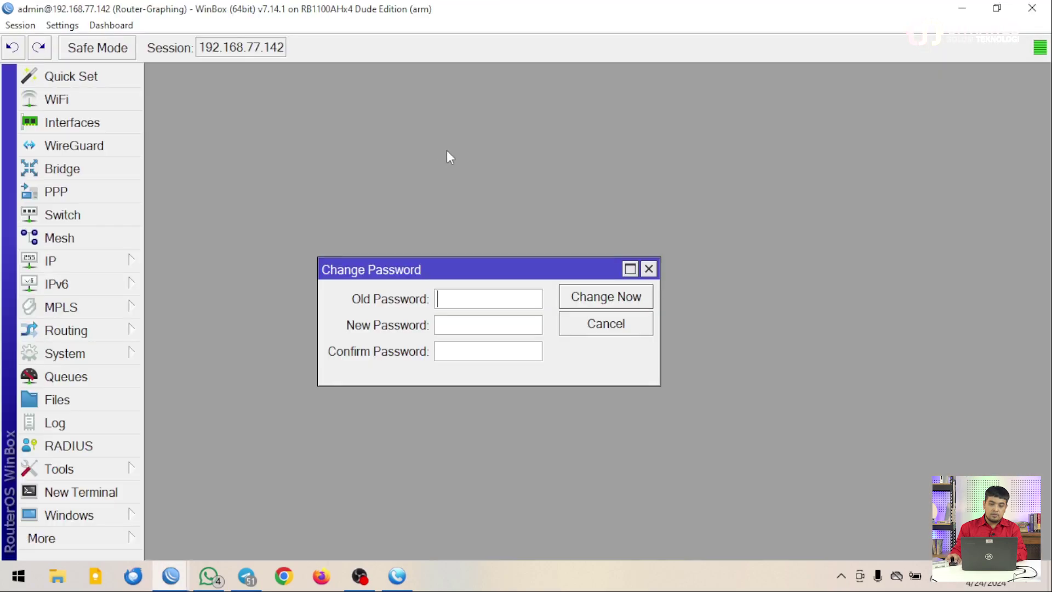
{"action": "left_click", "coordinate": [649, 268]}
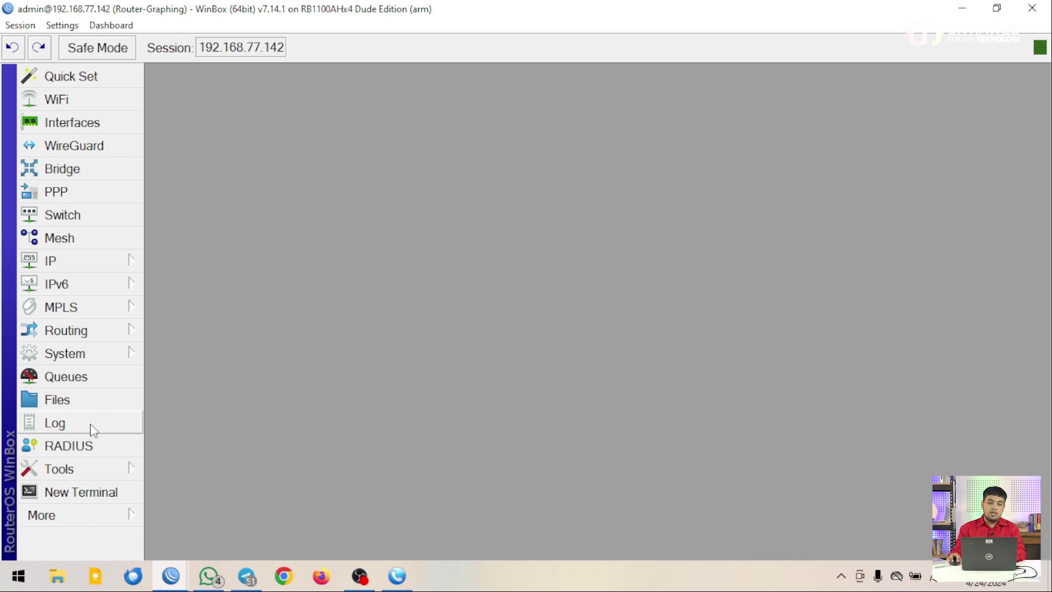
- Open the Graphing tool and show its interface rules
{"action": "left_click", "coordinate": [112, 472]}
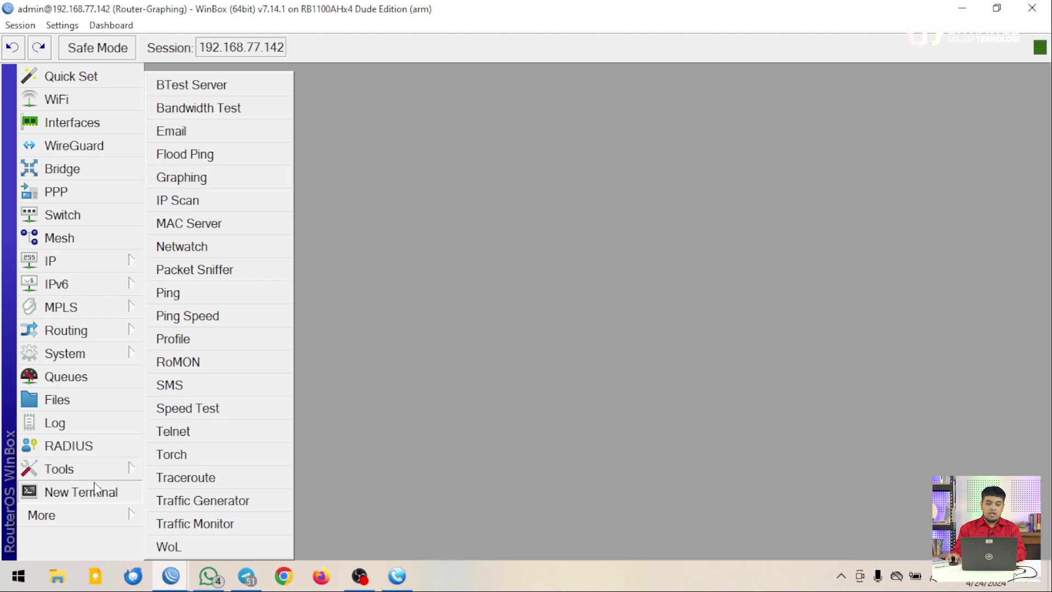
{"action": "left_click", "coordinate": [221, 180]}
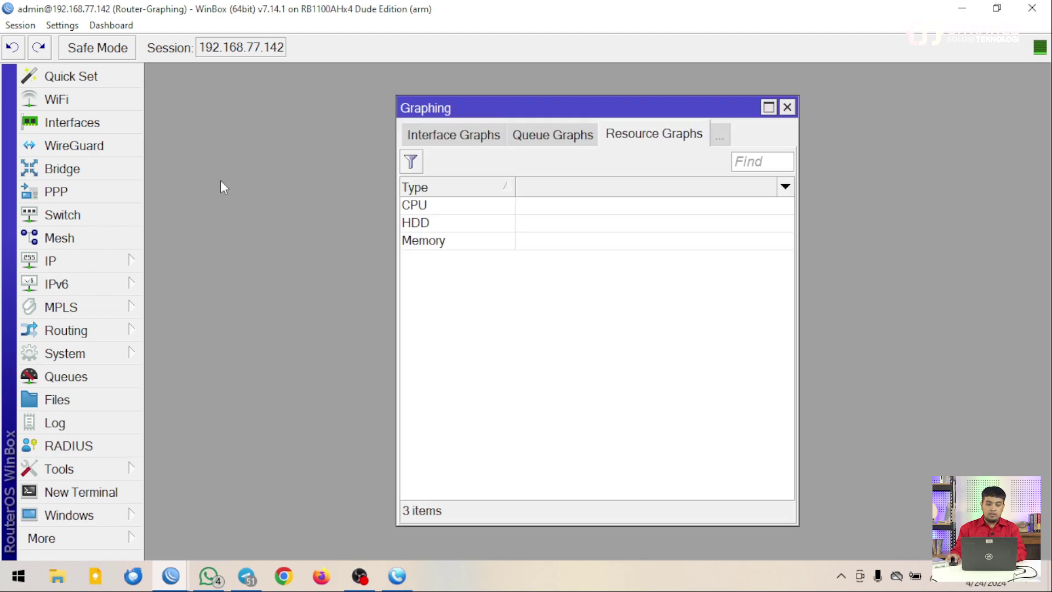
{"action": "left_click", "coordinate": [462, 141]}
{"action": "left_click", "coordinate": [459, 143]}
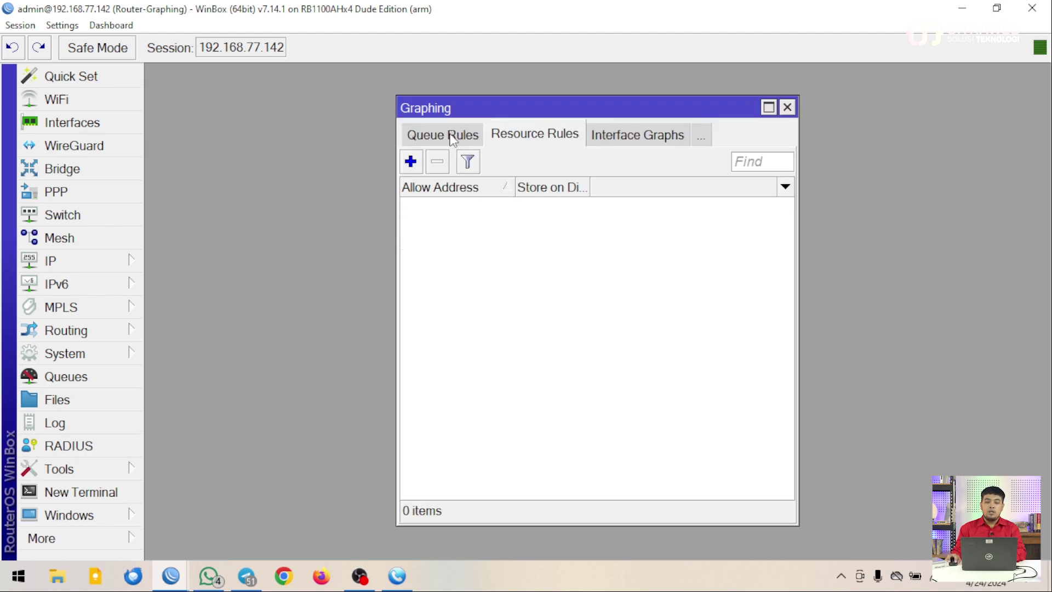
{"action": "left_click", "coordinate": [455, 139]}
{"action": "left_click", "coordinate": [453, 139]}
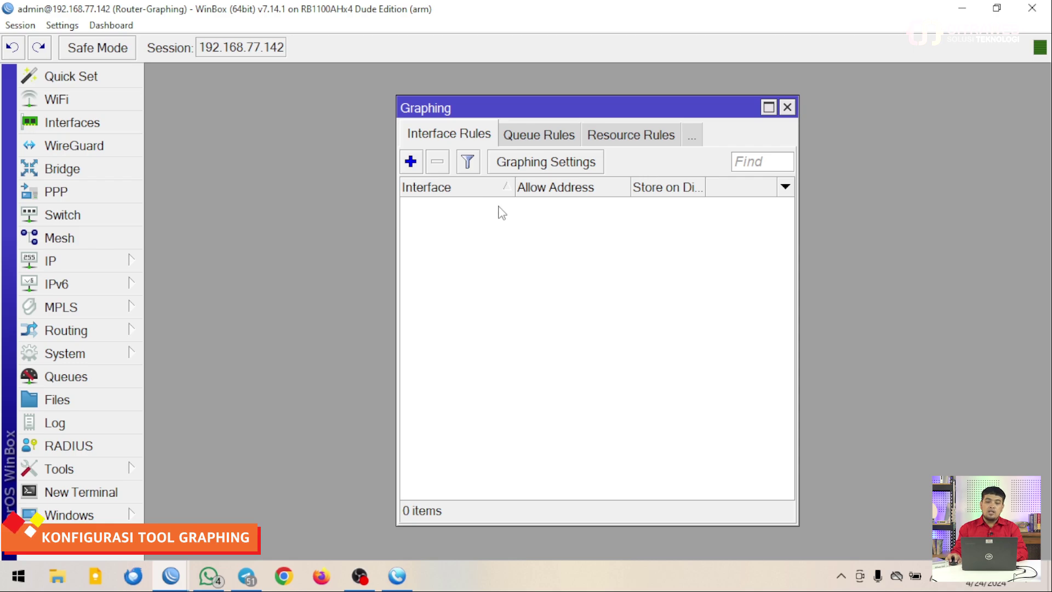
- Review the Store Every intervals in the graphing settings and accept them with 5 min selected
{"action": "left_click", "coordinate": [565, 165]}
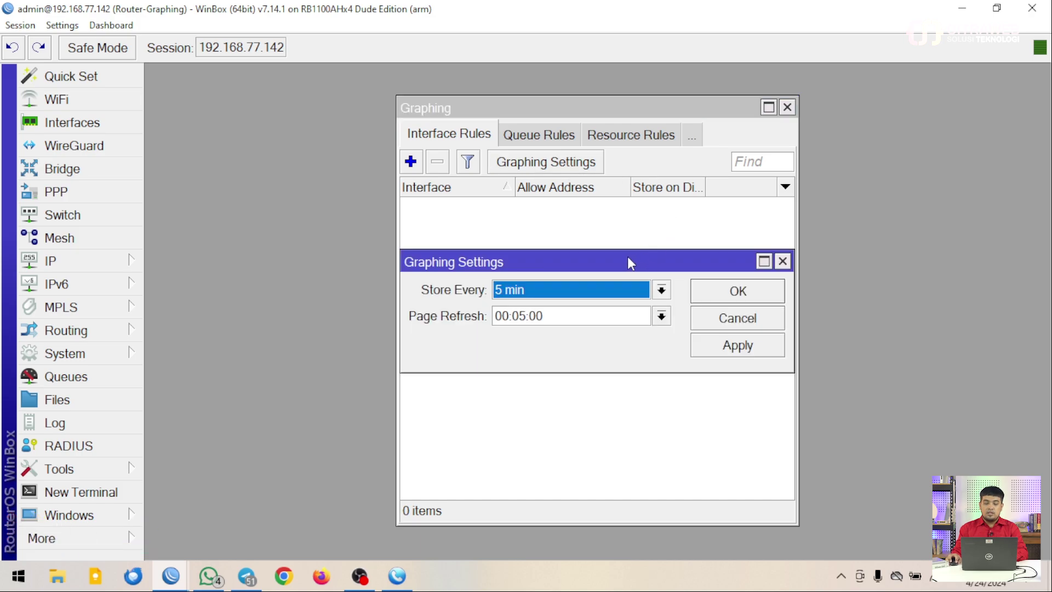
{"action": "left_click_drag", "start_coordinate": [627, 257], "coordinate": [626, 205]}
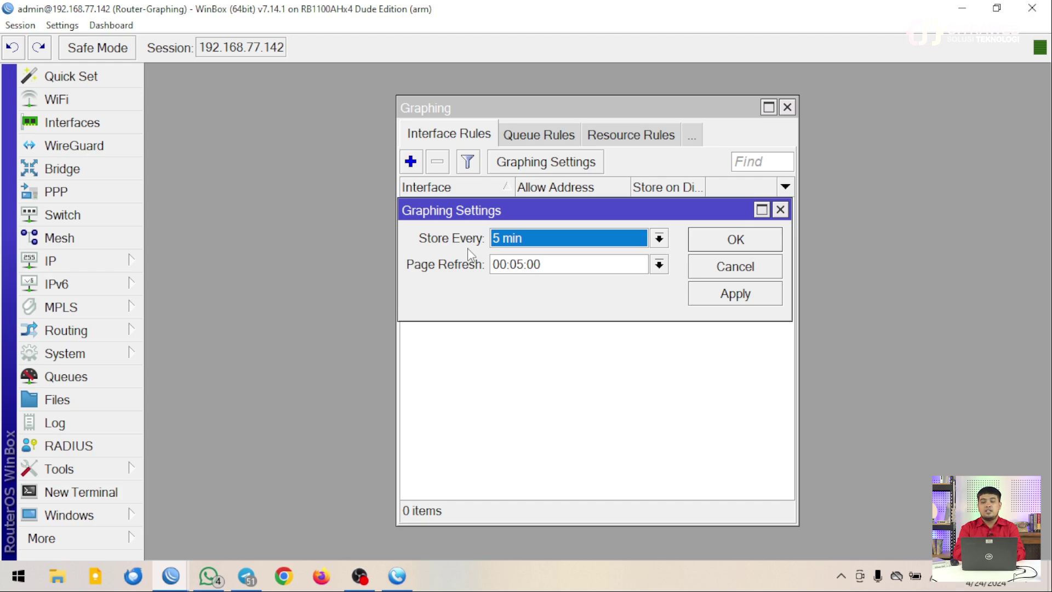
{"action": "left_click", "coordinate": [659, 240]}
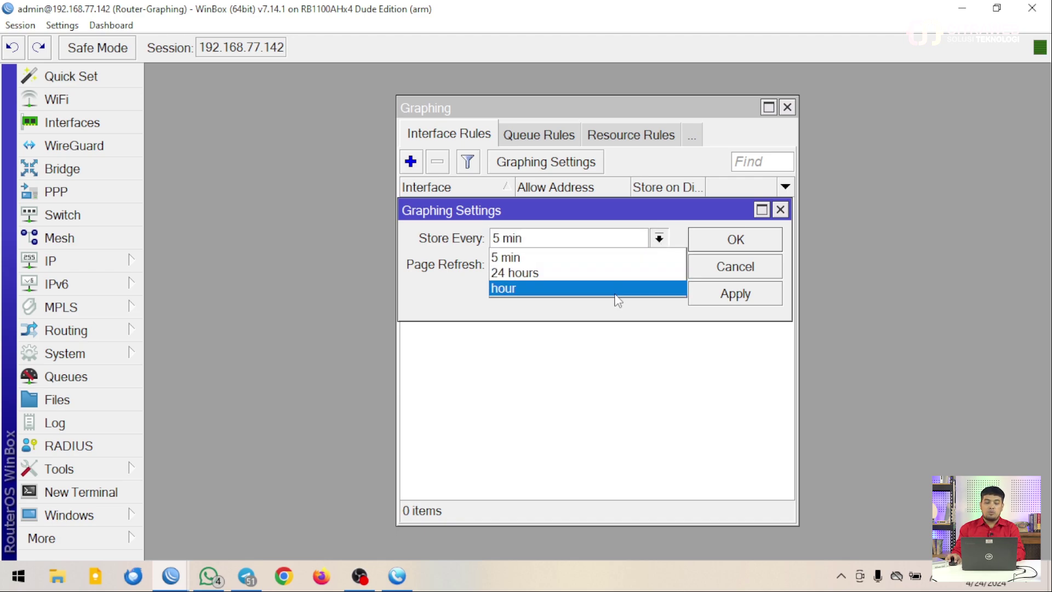
{"action": "left_click", "coordinate": [589, 206]}
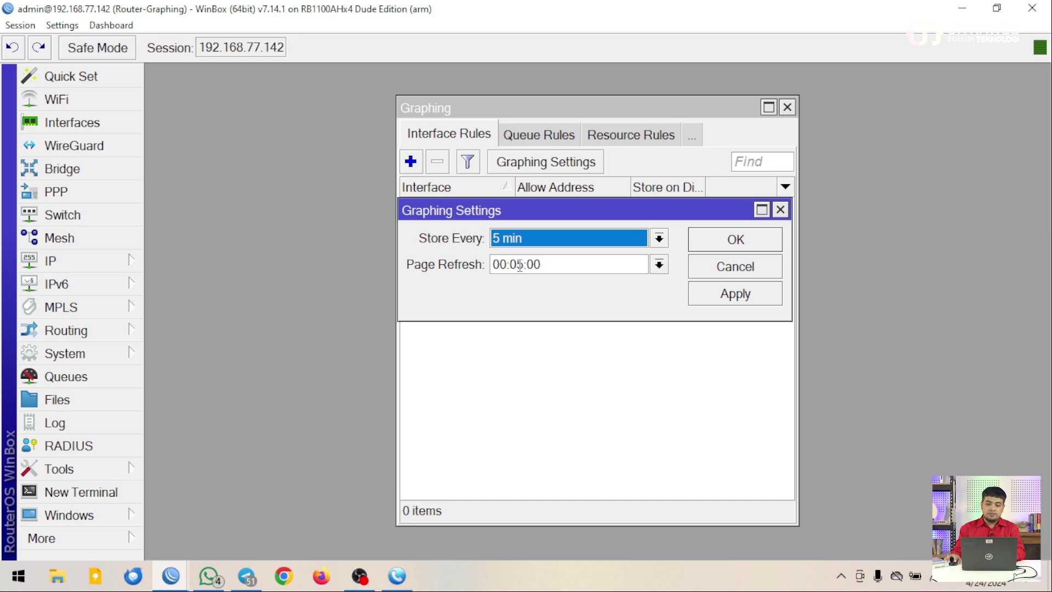
{"action": "left_click", "coordinate": [741, 247]}
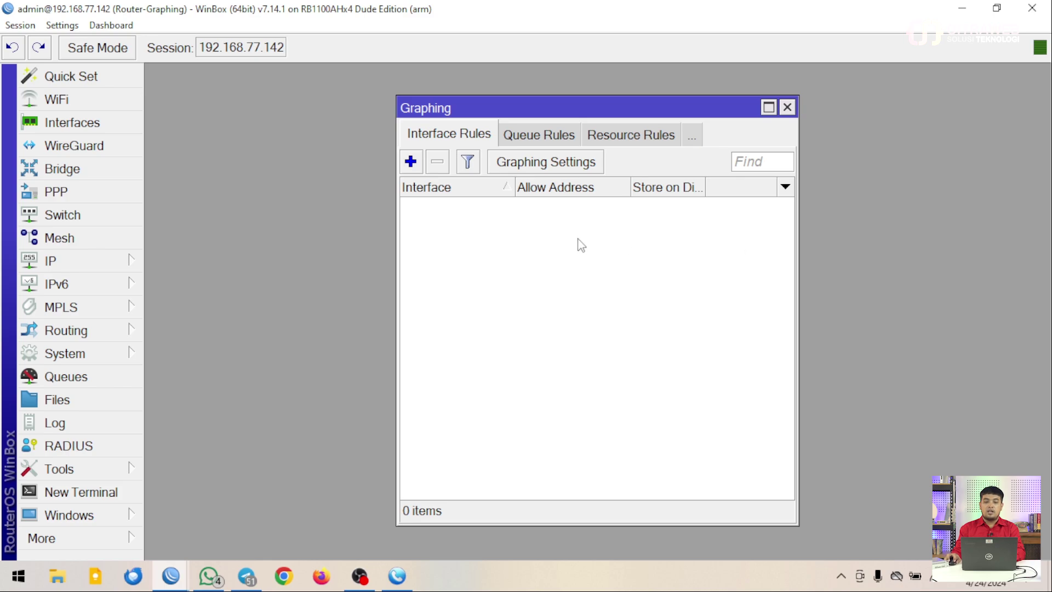
- Add an interface graphing rule for all interfaces with allow address 0.0.0.0/0 and Store on Disk enabled
{"action": "left_click", "coordinate": [411, 162]}
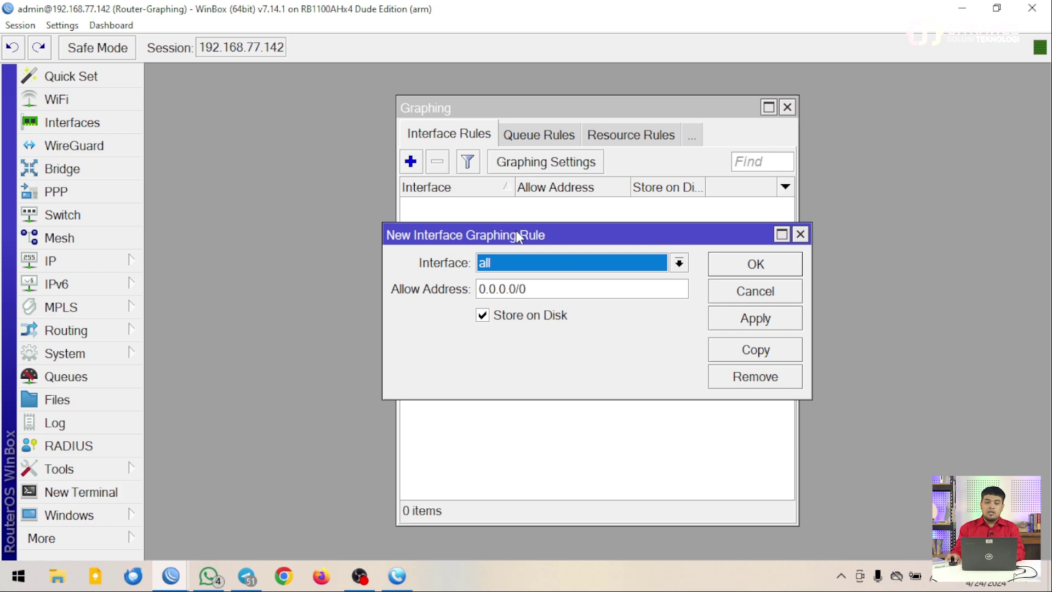
{"action": "left_click", "coordinate": [680, 264]}
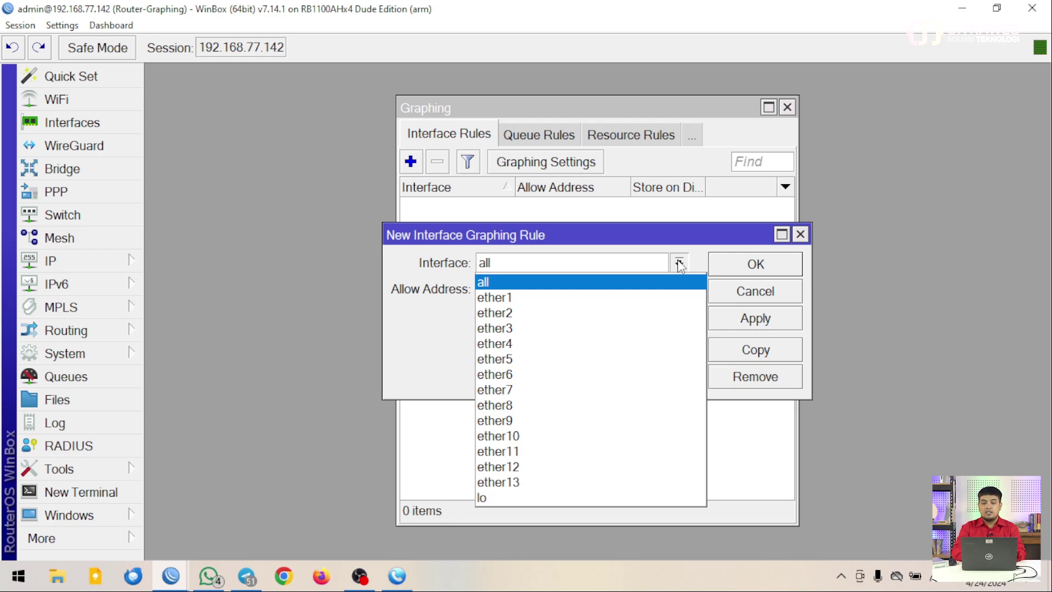
{"action": "left_click", "coordinate": [635, 284]}
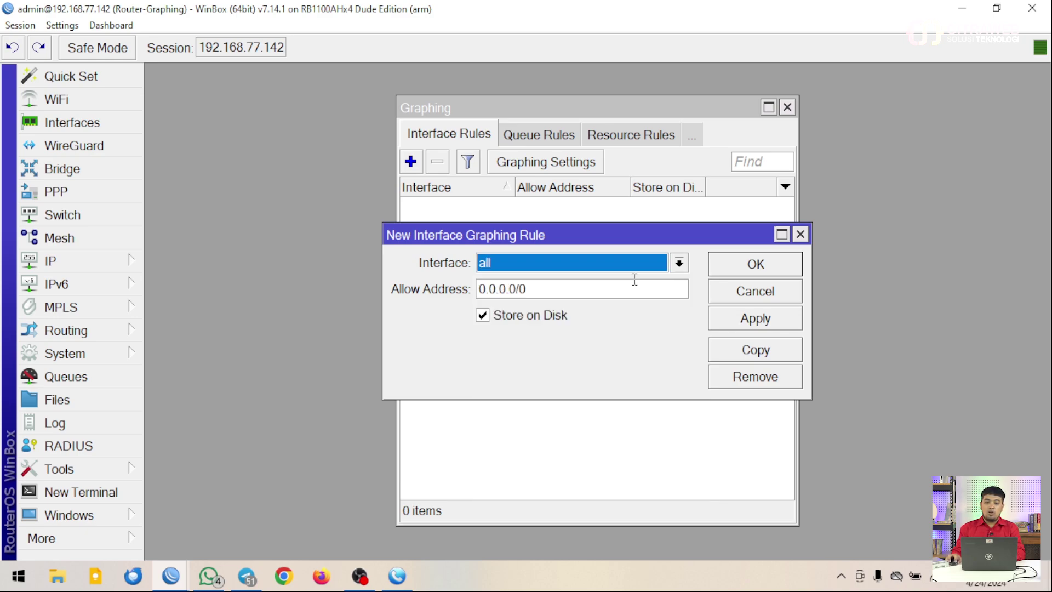
{"action": "left_click", "coordinate": [555, 290]}
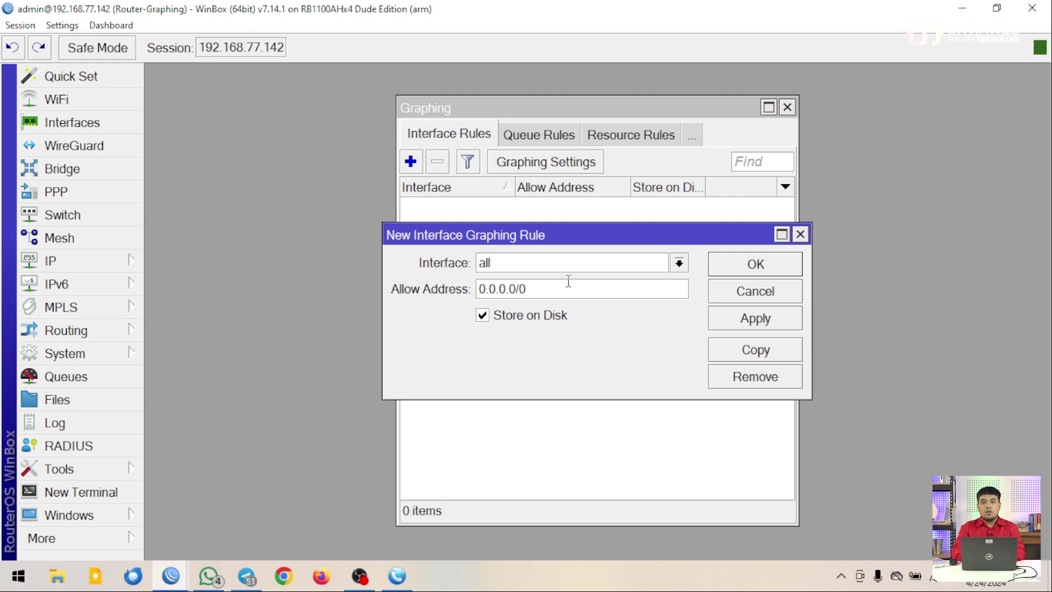
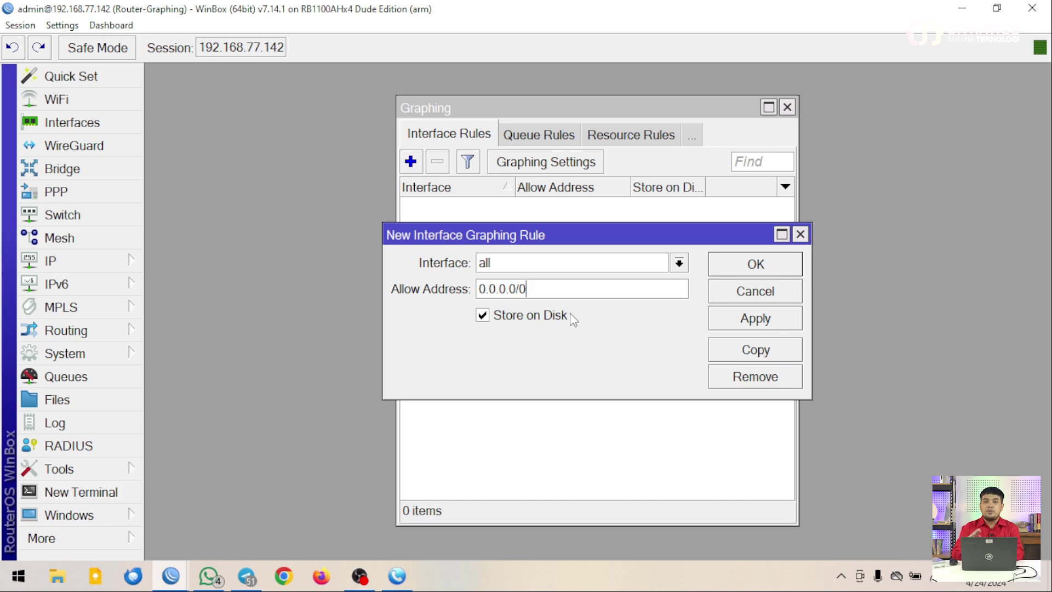
{"action": "left_click", "coordinate": [534, 317]}
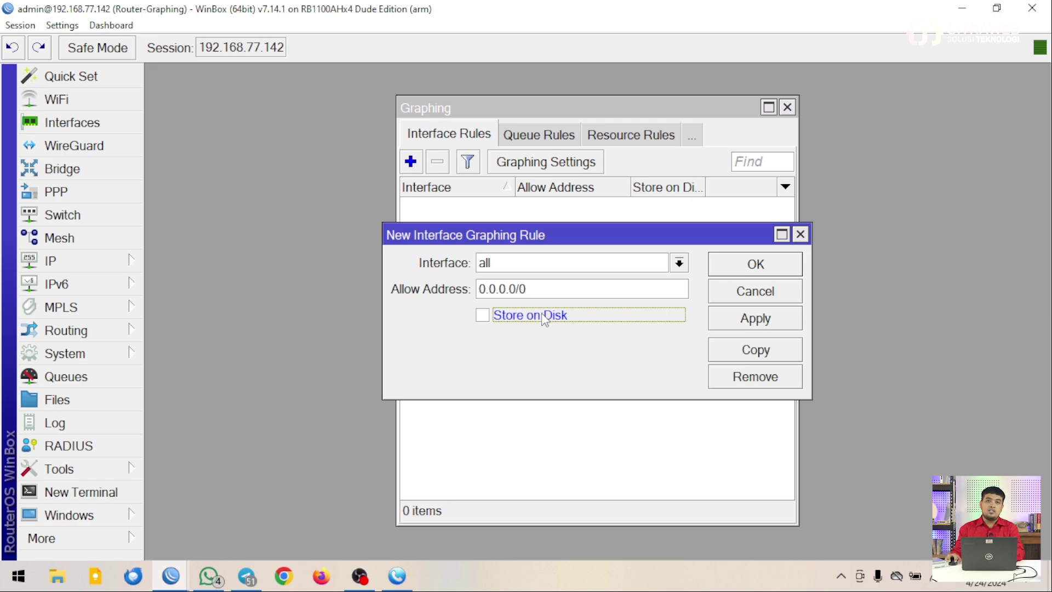
{"action": "left_click", "coordinate": [553, 319]}
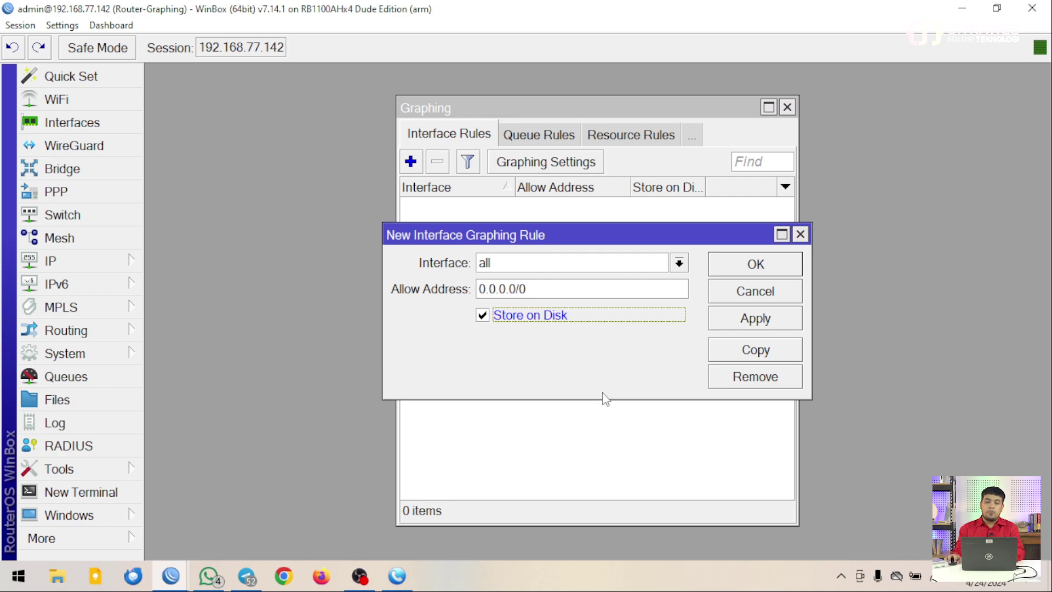
{"action": "left_click", "coordinate": [757, 266]}
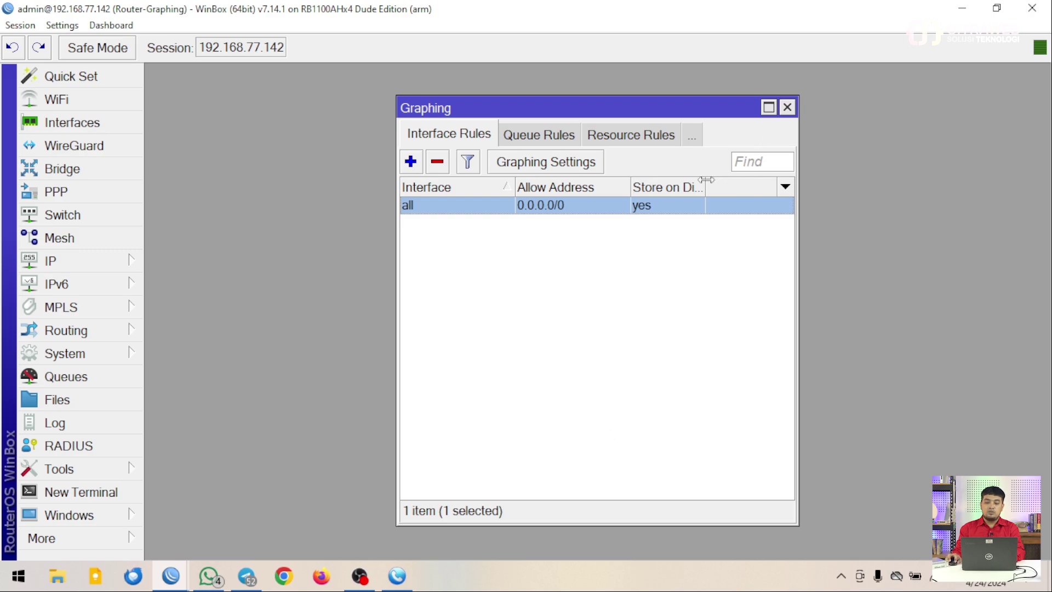
{"action": "left_click_drag", "start_coordinate": [706, 183], "coordinate": [731, 182]}
- Add a queue graphing rule for all simple queues with allow address 0.0.0.0/0, Store on Disk and Allow Target enabled
{"action": "left_click", "coordinate": [571, 140]}
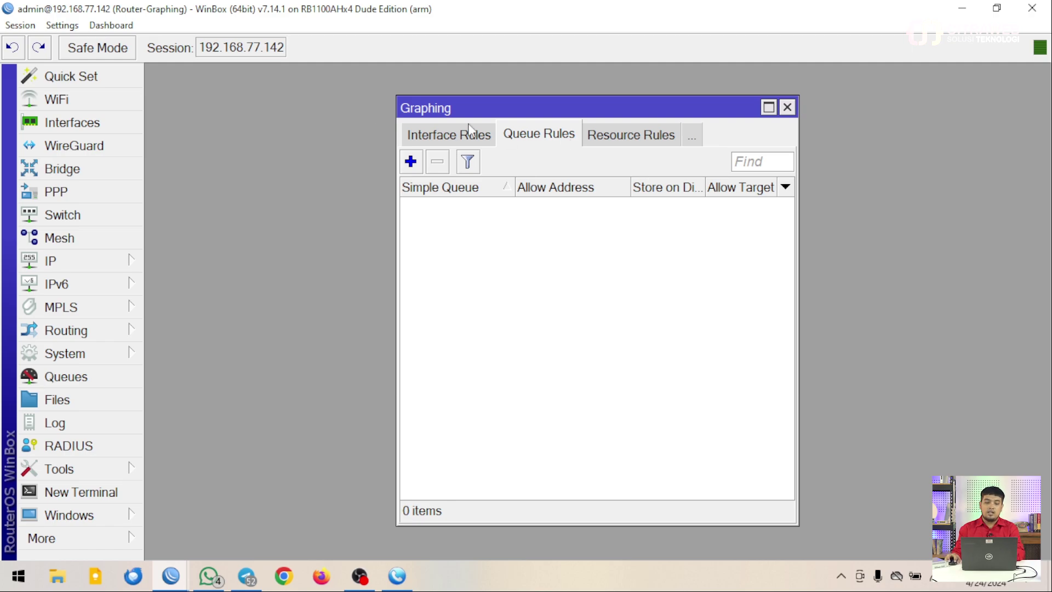
{"action": "left_click", "coordinate": [411, 162]}
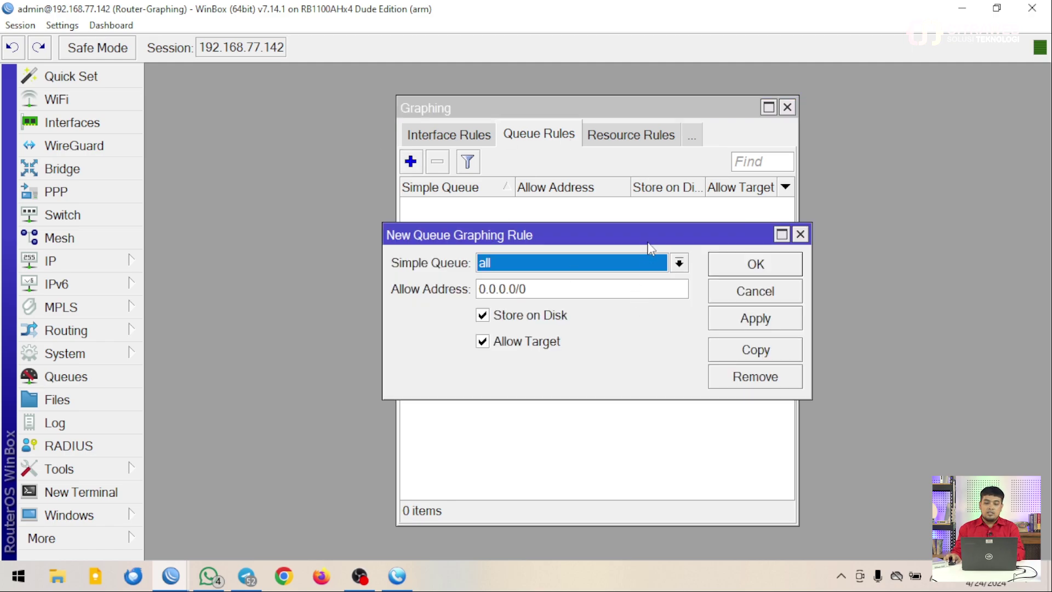
{"action": "mouse_move", "coordinate": [655, 235]}
{"action": "left_mouse_down"}
{"action": "mouse_move", "coordinate": [670, 234]}
{"action": "mouse_move", "coordinate": [659, 221]}
{"action": "left_mouse_up"}
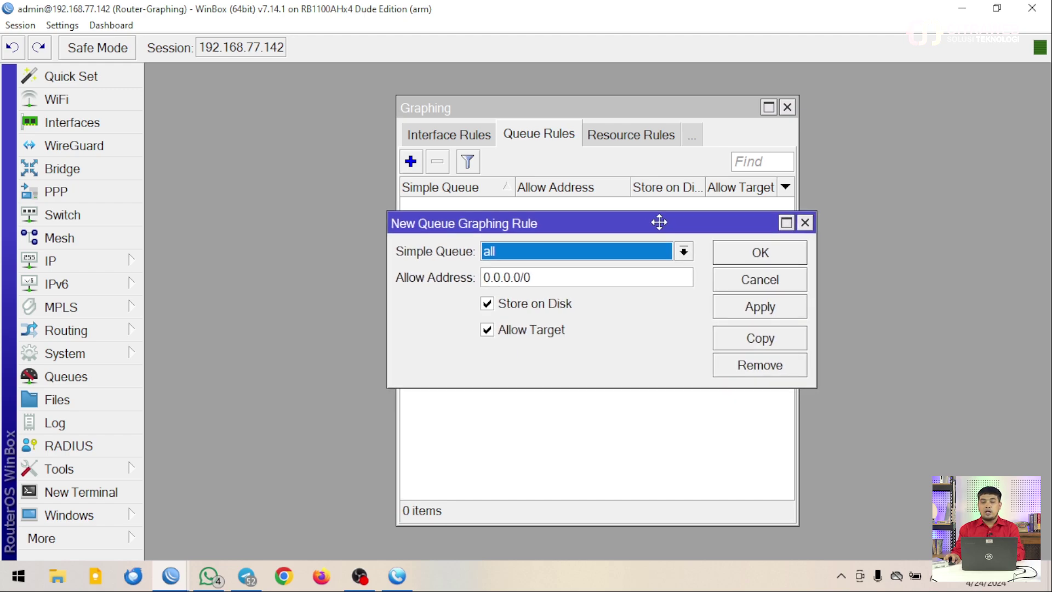
{"action": "left_click", "coordinate": [588, 252]}
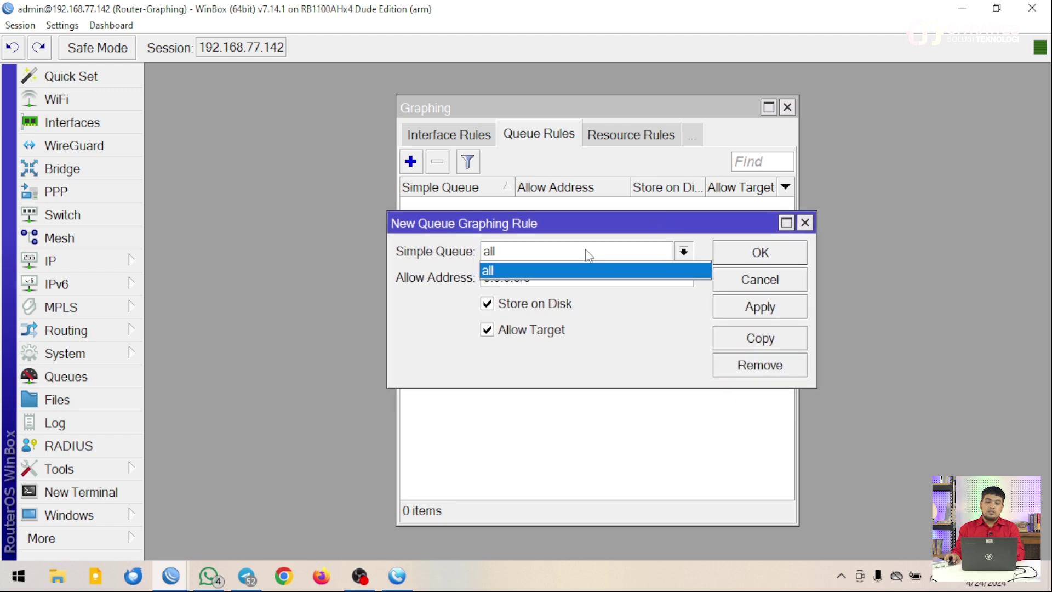
{"action": "left_click", "coordinate": [588, 253]}
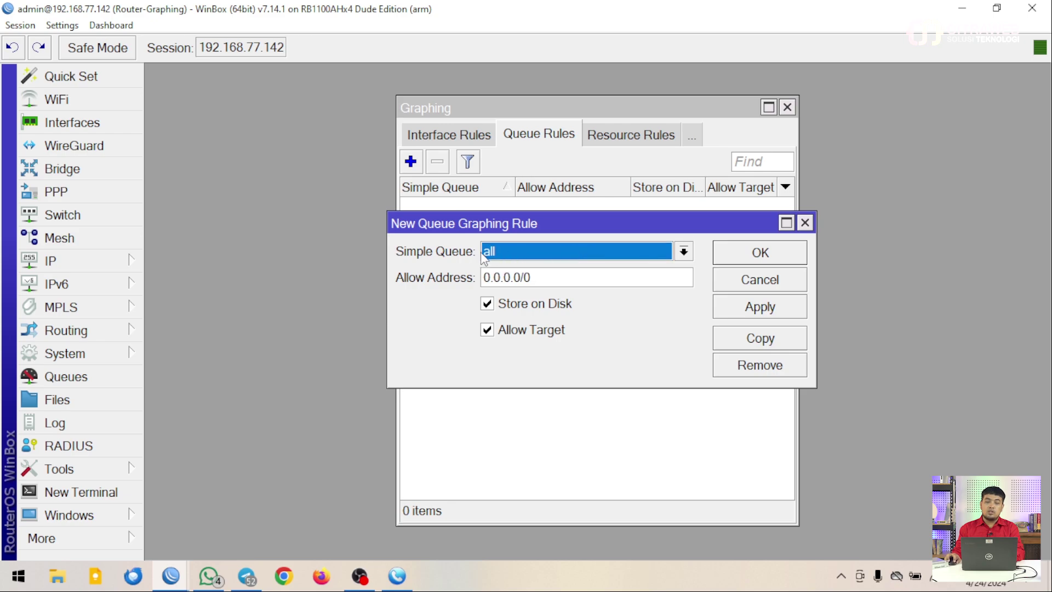
{"action": "left_click", "coordinate": [510, 258]}
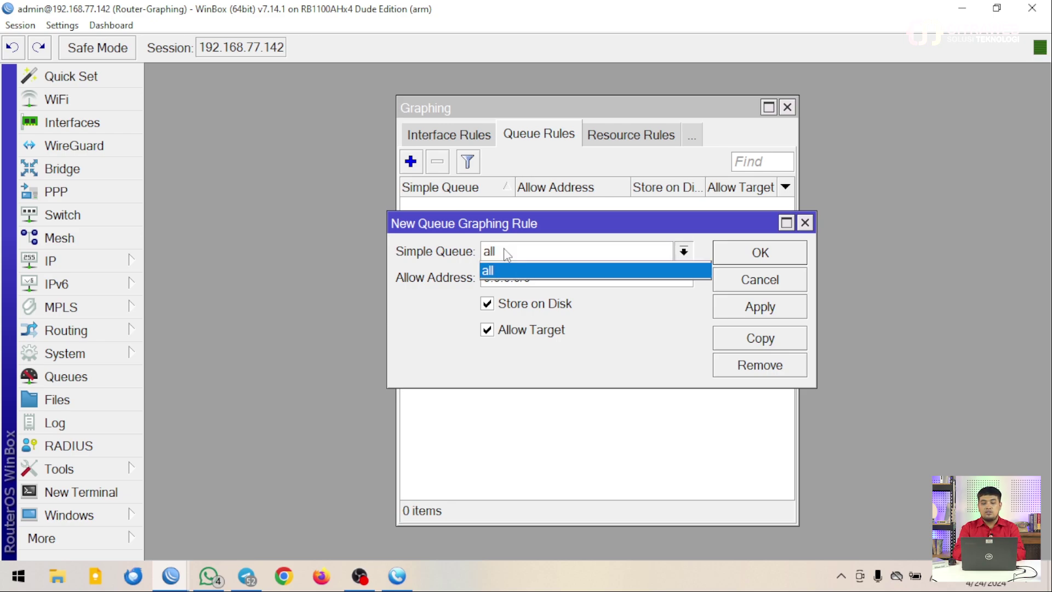
{"action": "left_click", "coordinate": [507, 252]}
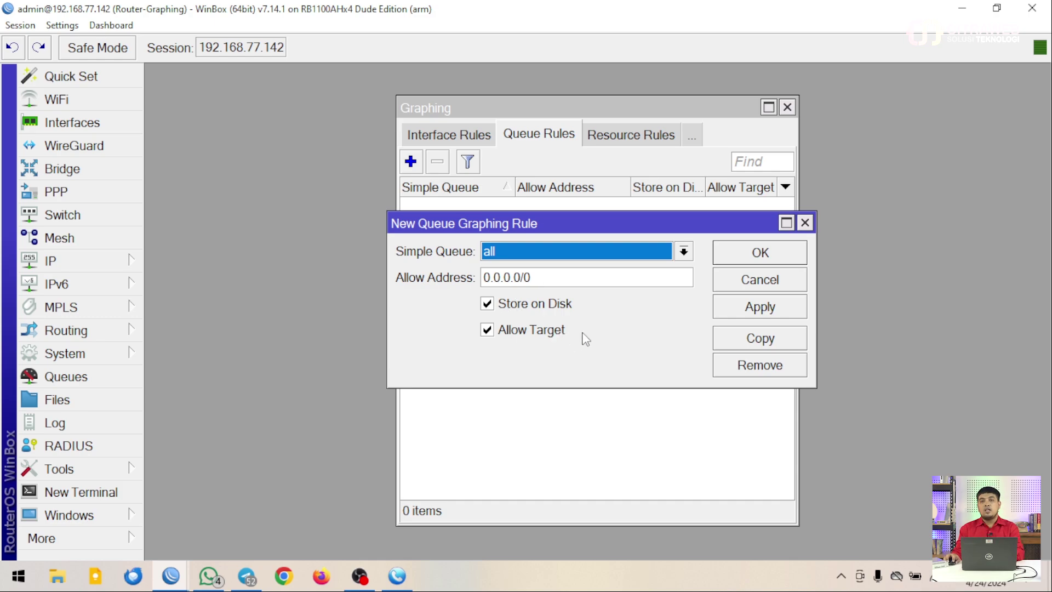
{"action": "left_click", "coordinate": [749, 256]}
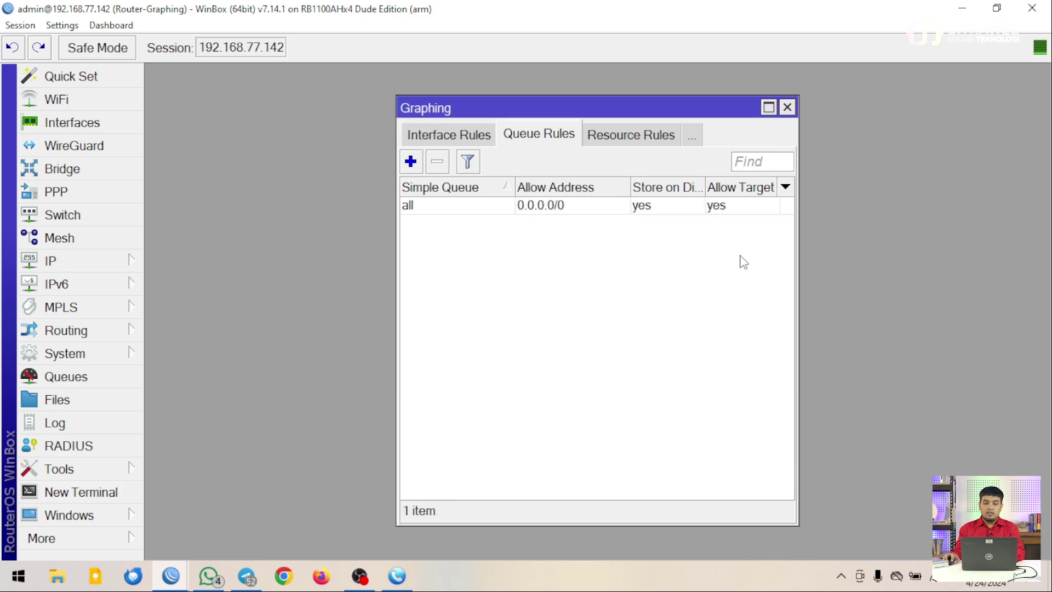
- Examine the daily traffic graph of ether1 among the interface graphs, and close it
{"action": "left_click", "coordinate": [693, 140]}
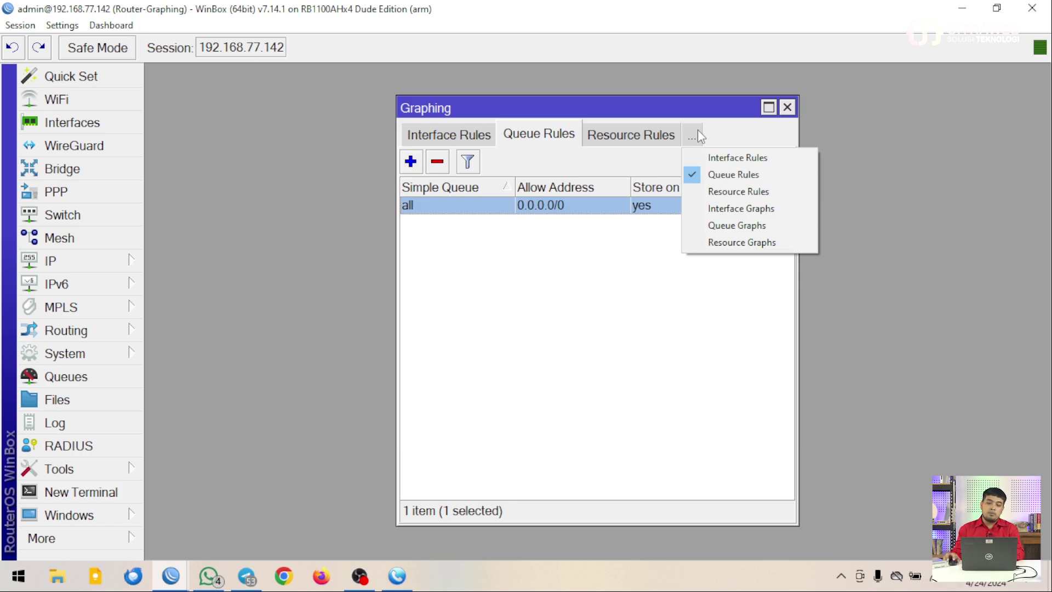
{"action": "left_click", "coordinate": [751, 209]}
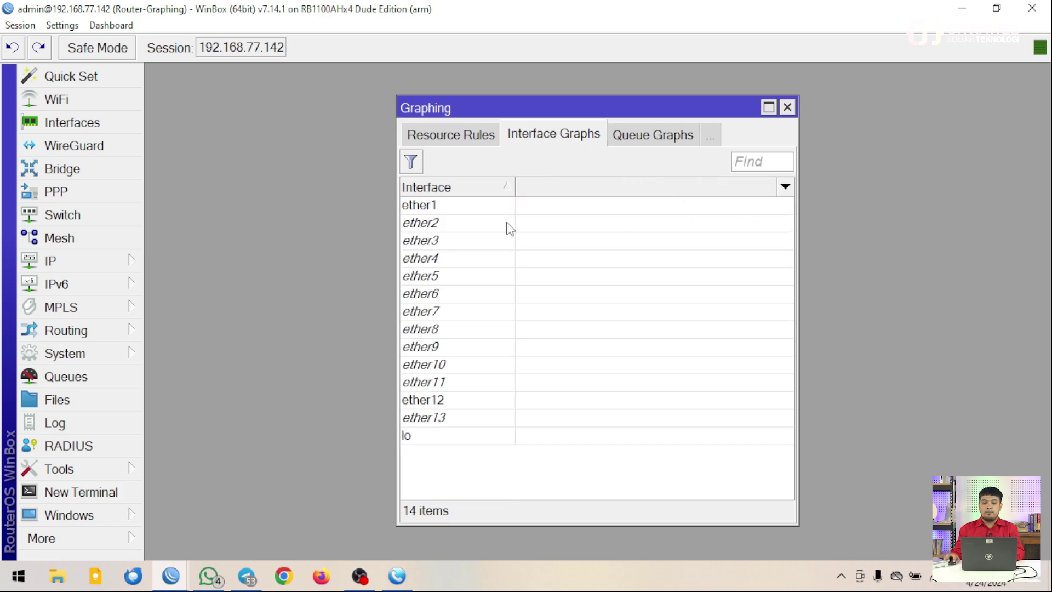
{"action": "double_click", "coordinate": [443, 207]}
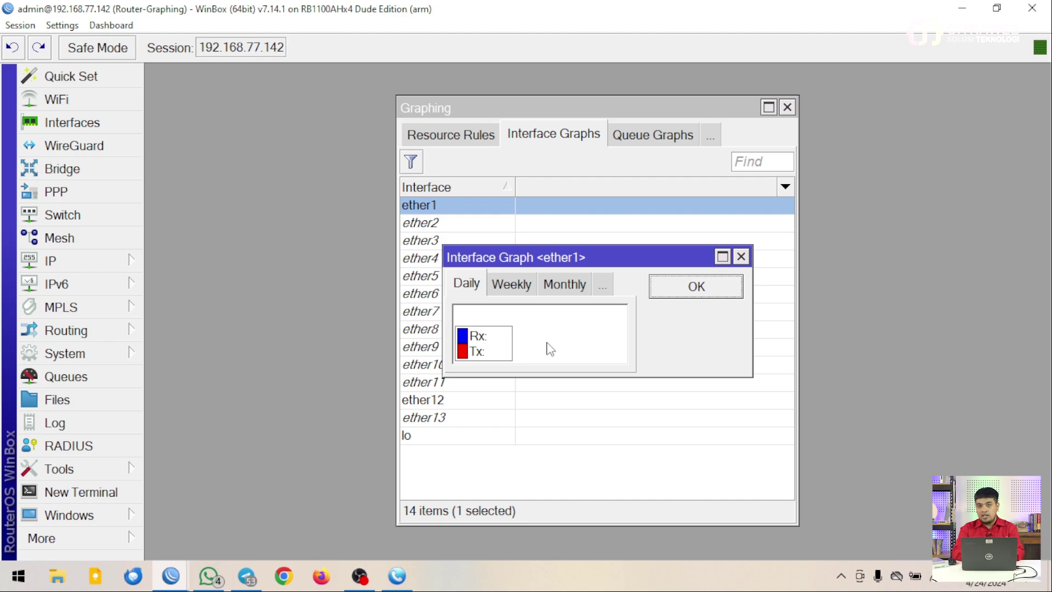
{"action": "left_click", "coordinate": [710, 290]}
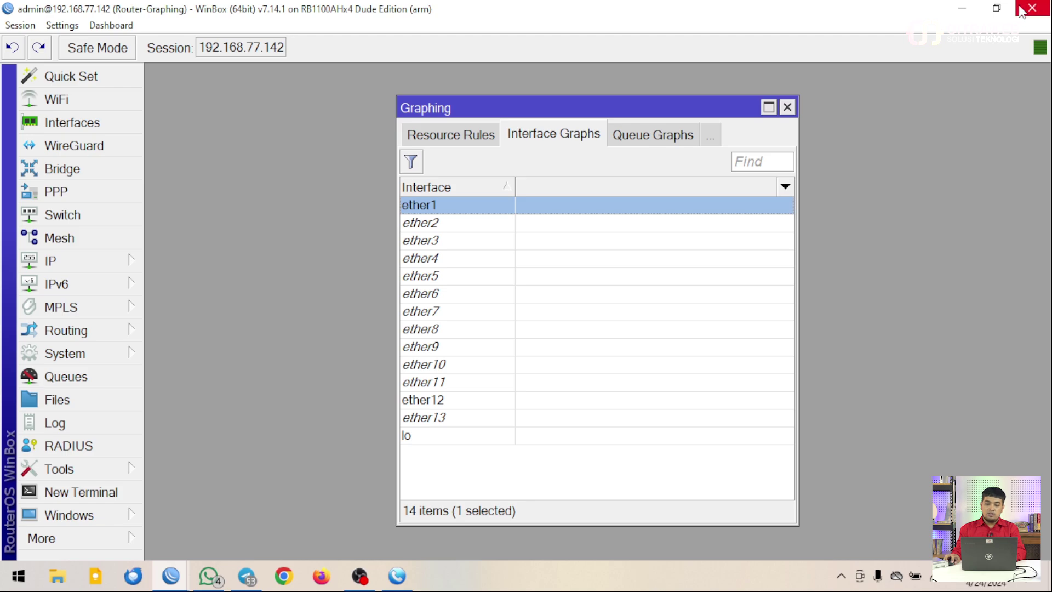
- Connect to the R1-TestingSFP router at 192.168.77.135 in a new session and dismiss the expired-password request
{"action": "mouse_move", "coordinate": [171, 576]}
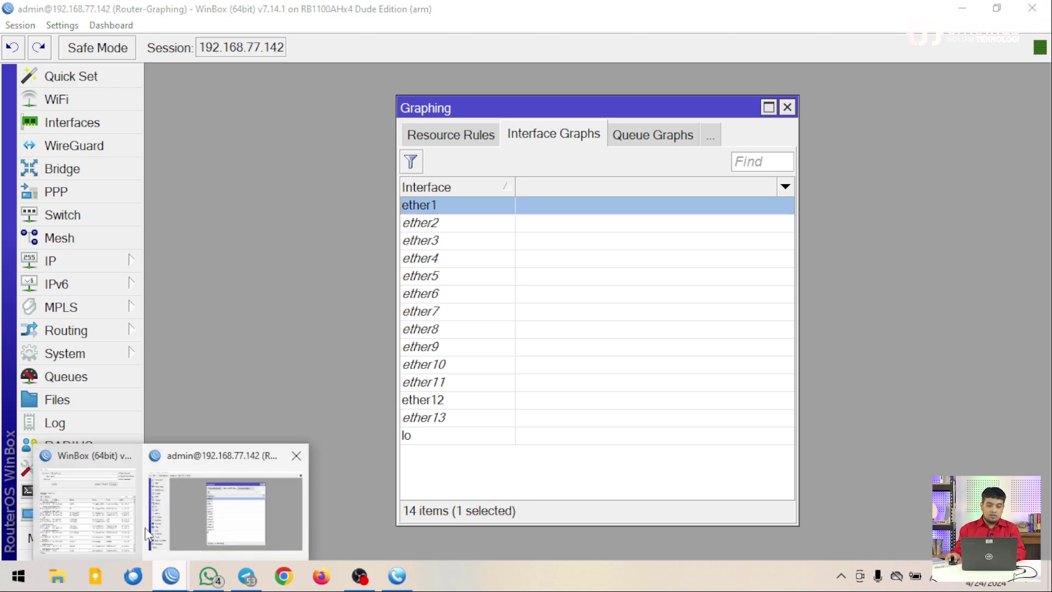
{"action": "left_click", "coordinate": [110, 515]}
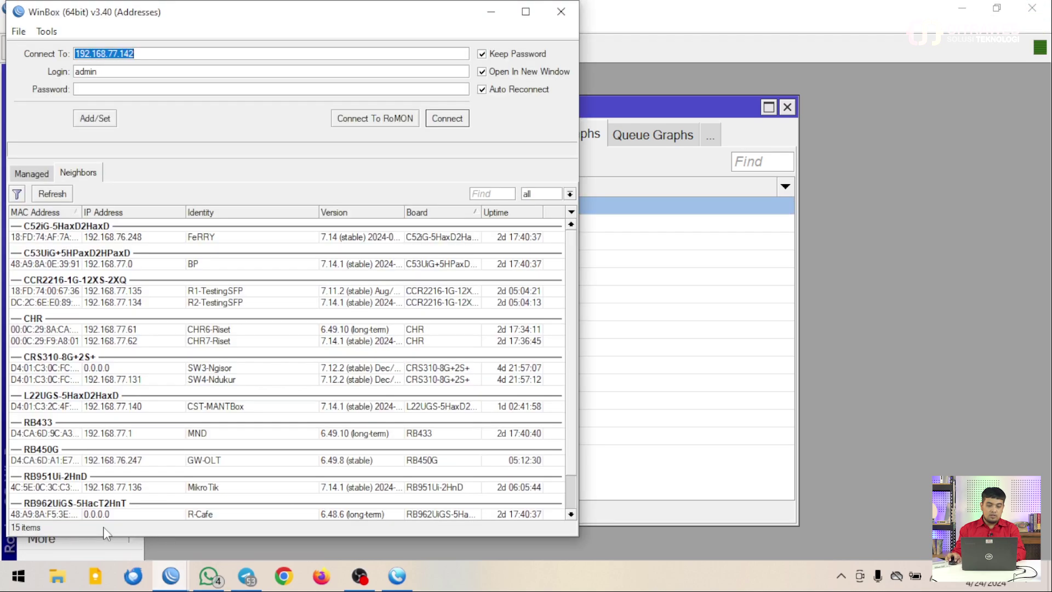
{"action": "left_click", "coordinate": [116, 292]}
{"action": "left_click", "coordinate": [446, 123]}
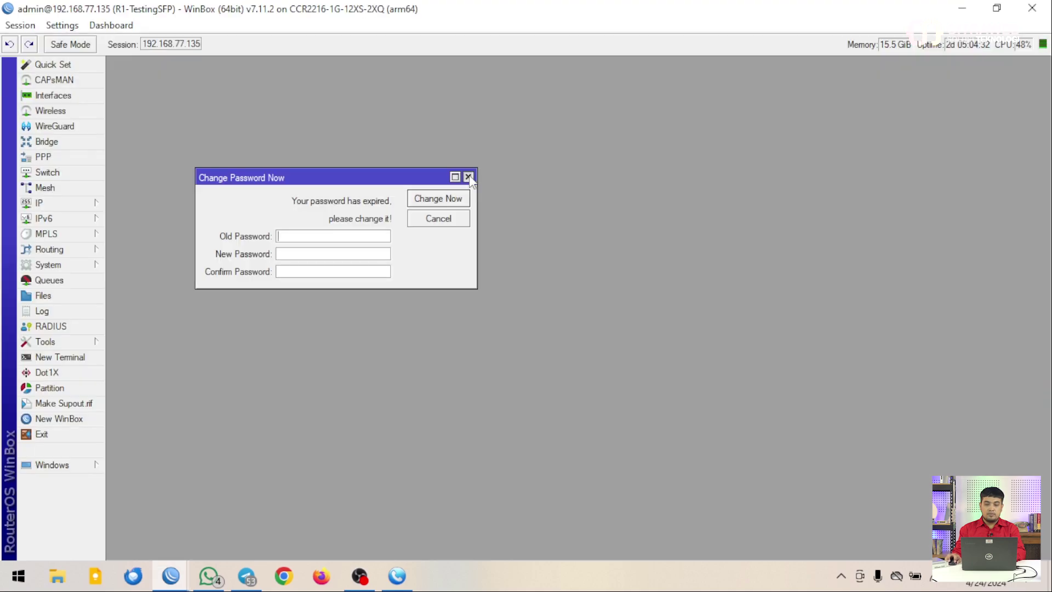
{"action": "left_click", "coordinate": [468, 176]}
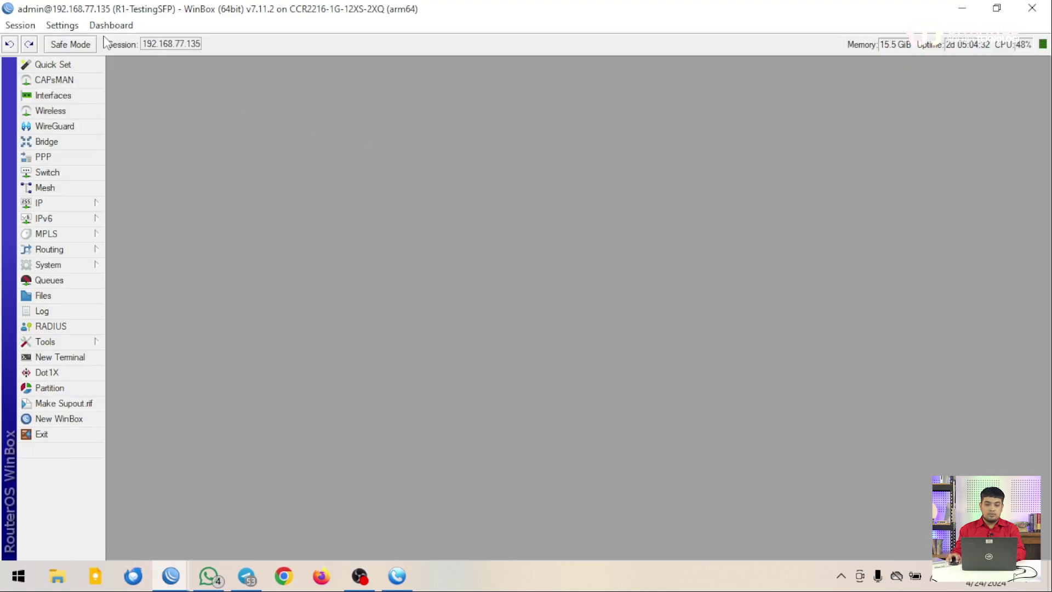
- Enlarge the router session's interface by zooming in twice for bigger text
{"action": "left_click", "coordinate": [62, 26]}
{"action": "left_click", "coordinate": [103, 82]}
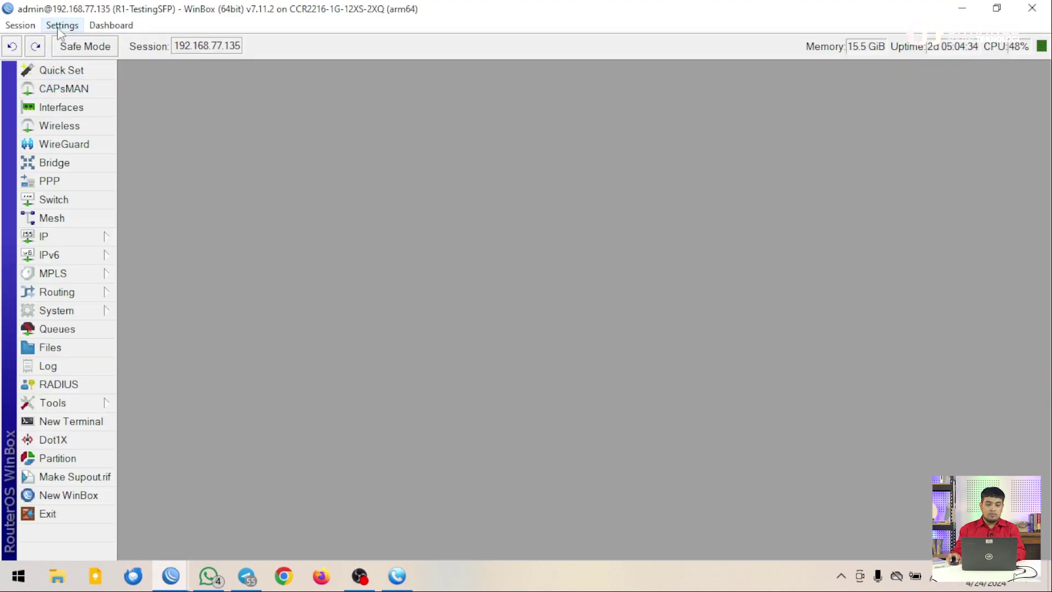
{"action": "left_click", "coordinate": [62, 26]}
{"action": "left_click", "coordinate": [103, 82]}
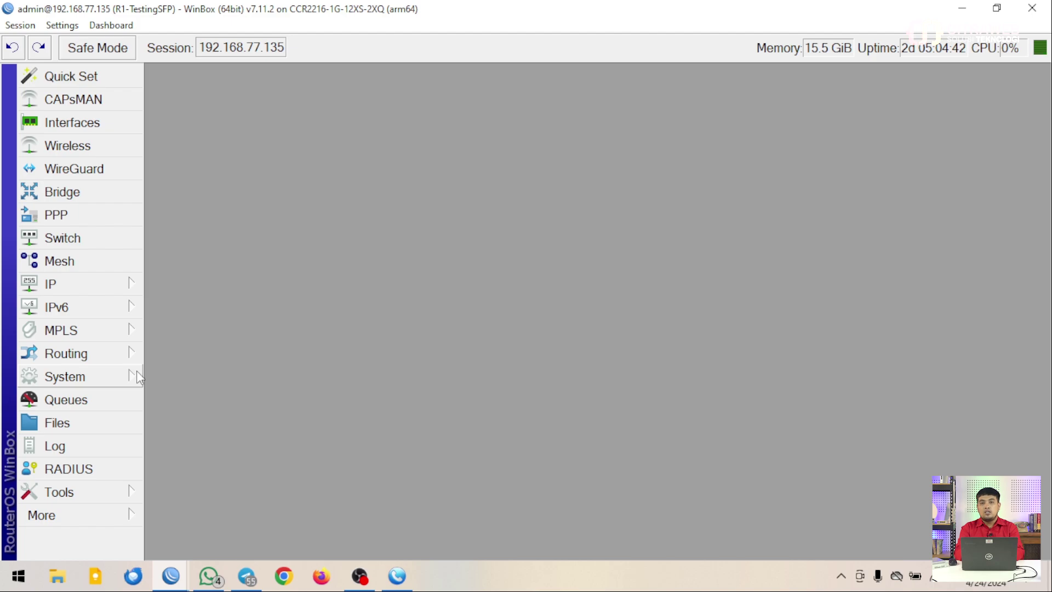
- Examine the running interfaces sfp28-2, sfp28-4, sfp28-6 and sfp28-8 and their traffic in the interface list
{"action": "left_click", "coordinate": [104, 122]}
{"action": "scroll", "coordinate": [401, 289], "scroll_direction": "down", "scroll_amount": 4}
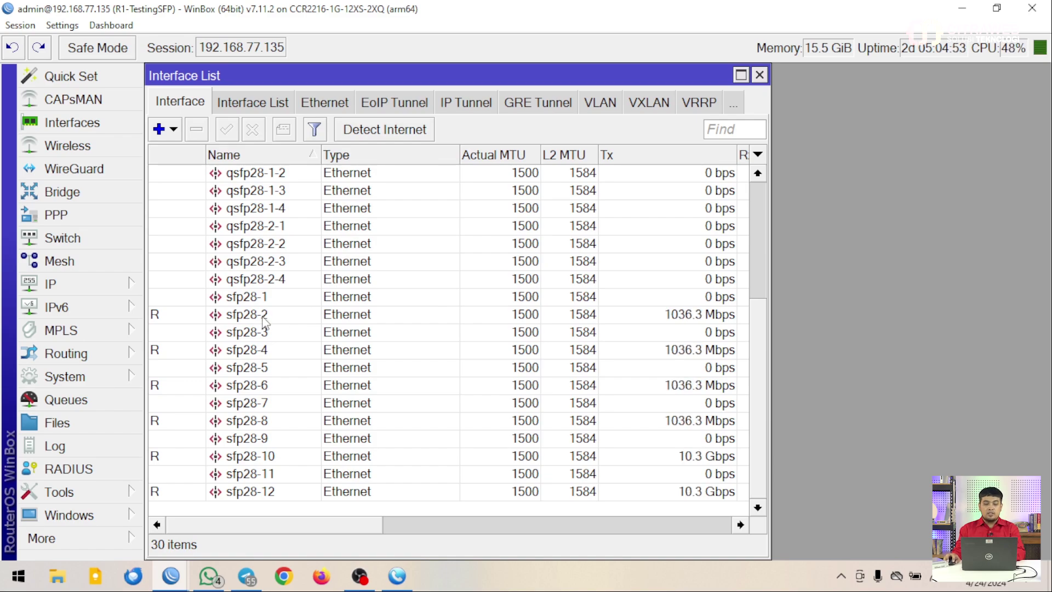
{"action": "left_click", "coordinate": [274, 318]}
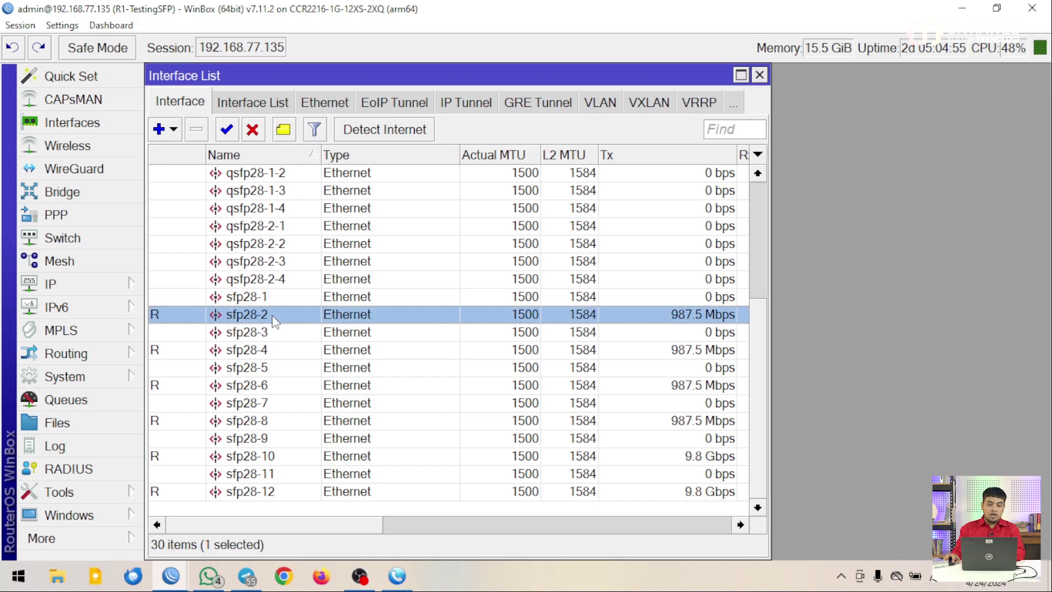
{"action": "left_click", "coordinate": [286, 353]}
{"action": "left_click", "coordinate": [278, 387]}
{"action": "left_click", "coordinate": [276, 422]}
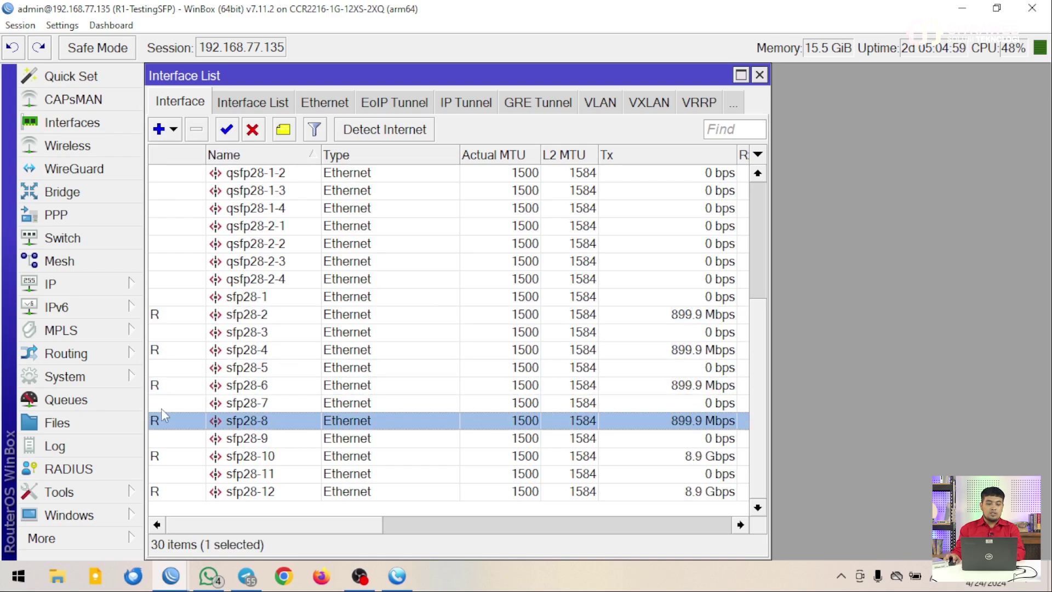
- Examine the daily, weekly, monthly and yearly traffic graphs of interface sfp28-2 in the Graphing tool, and close the graph
{"action": "left_click", "coordinate": [102, 493]}
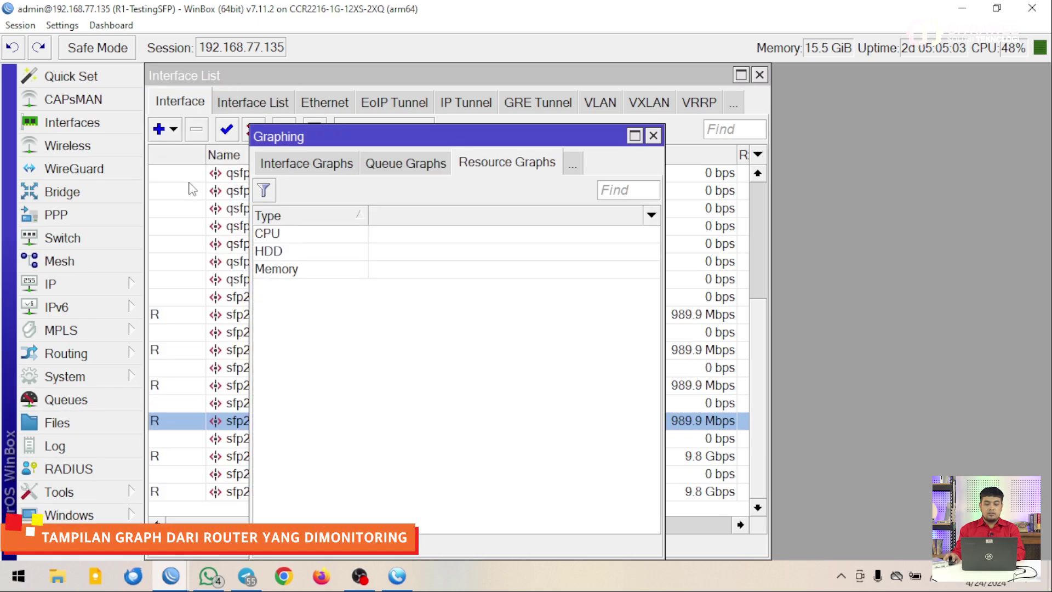
{"action": "left_click", "coordinate": [319, 164]}
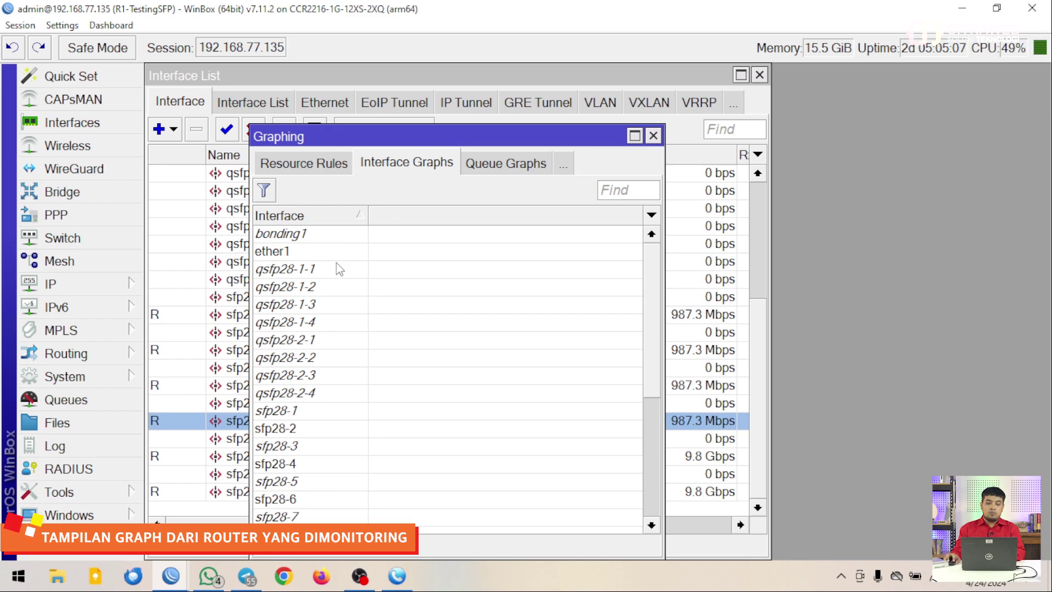
{"action": "scroll", "coordinate": [361, 356], "scroll_direction": "down", "scroll_amount": 1}
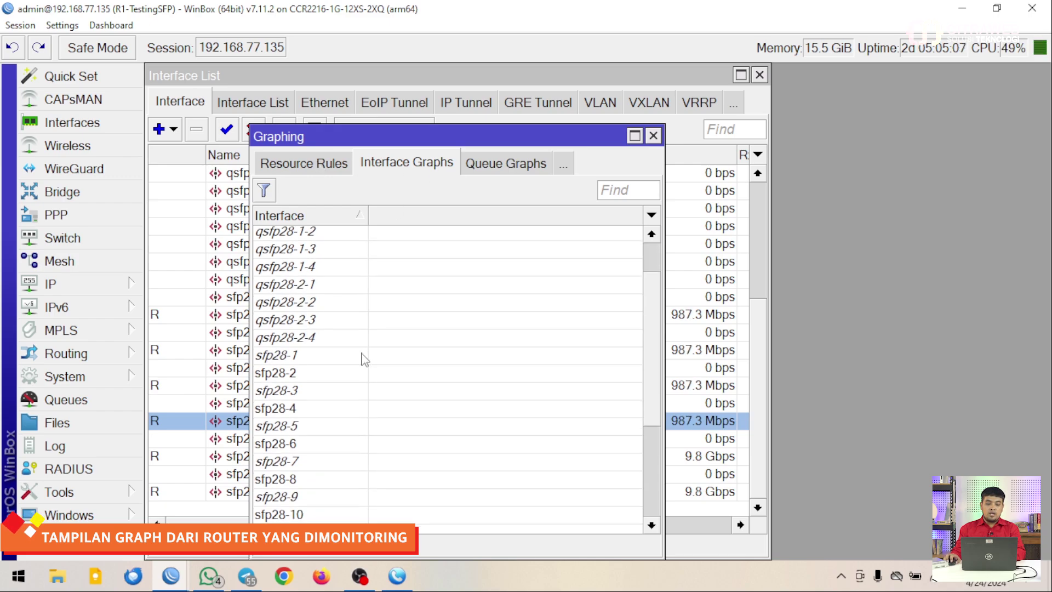
{"action": "double_click", "coordinate": [299, 375]}
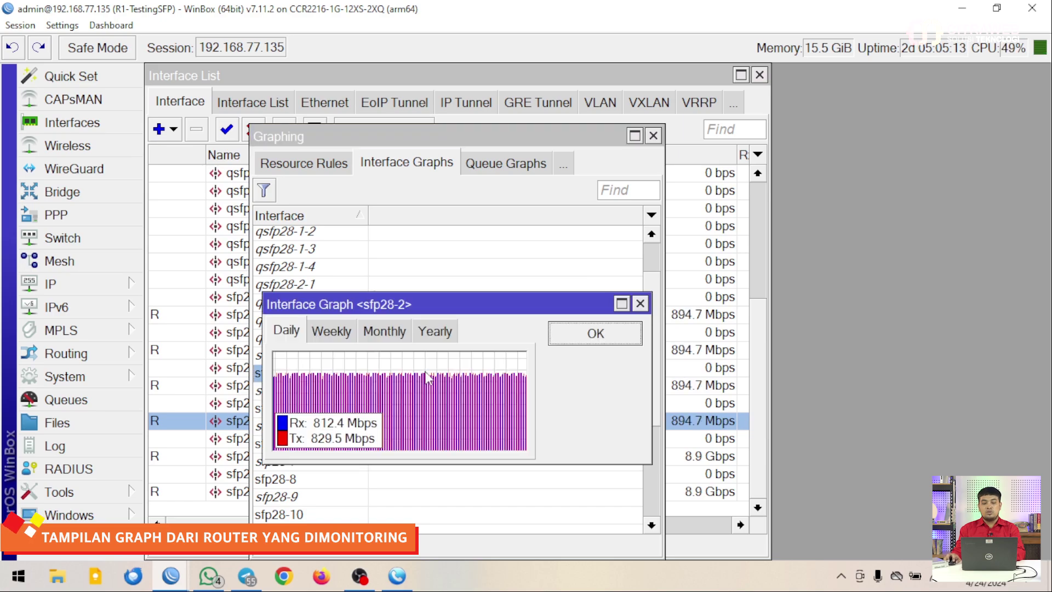
{"action": "left_click", "coordinate": [324, 335]}
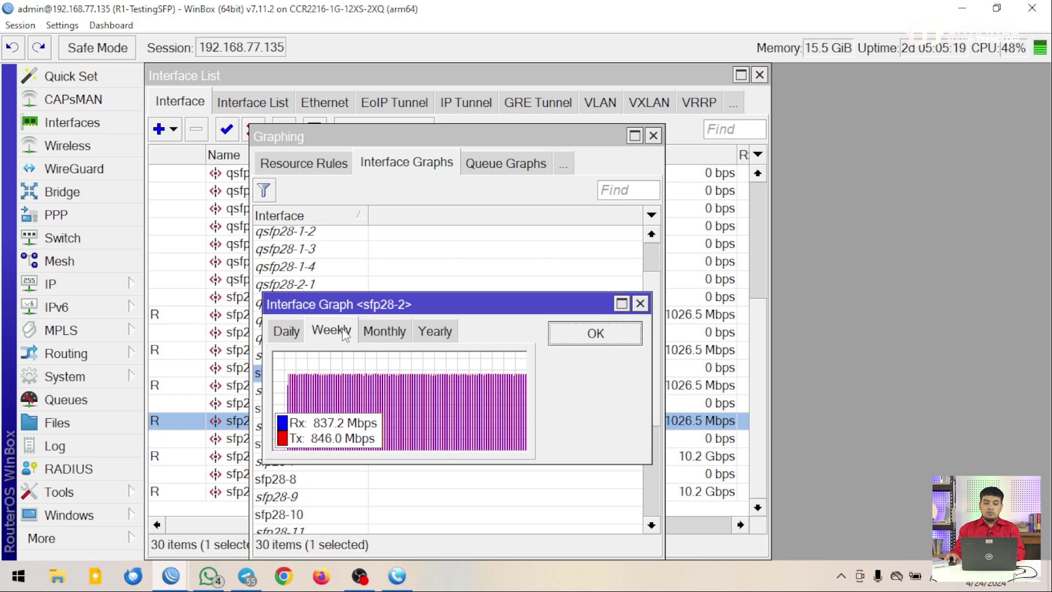
{"action": "left_click", "coordinate": [390, 338]}
{"action": "left_click", "coordinate": [440, 335]}
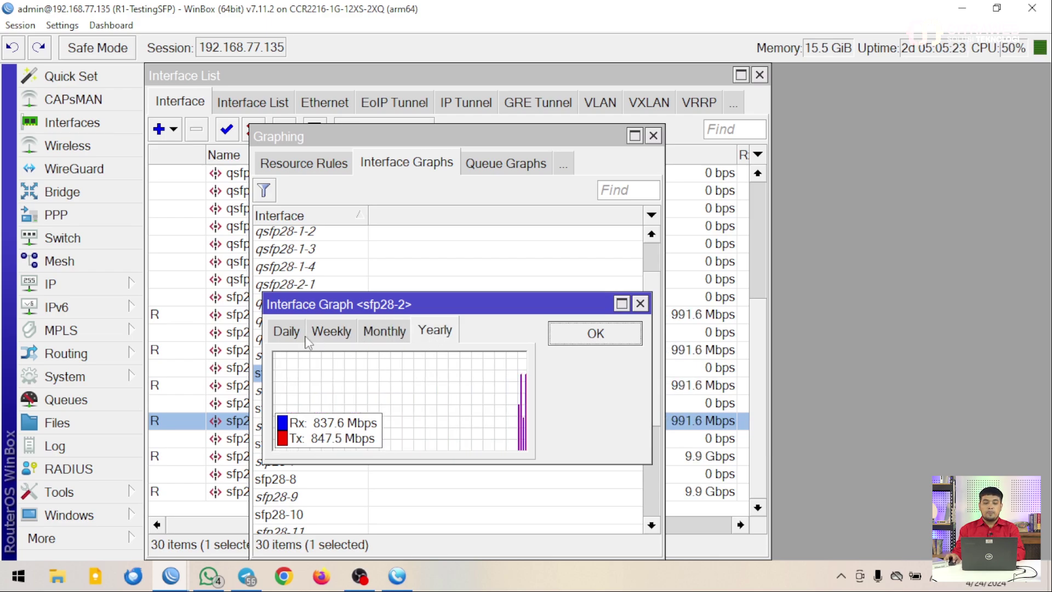
{"action": "left_click", "coordinate": [287, 334]}
{"action": "left_click", "coordinate": [593, 332]}
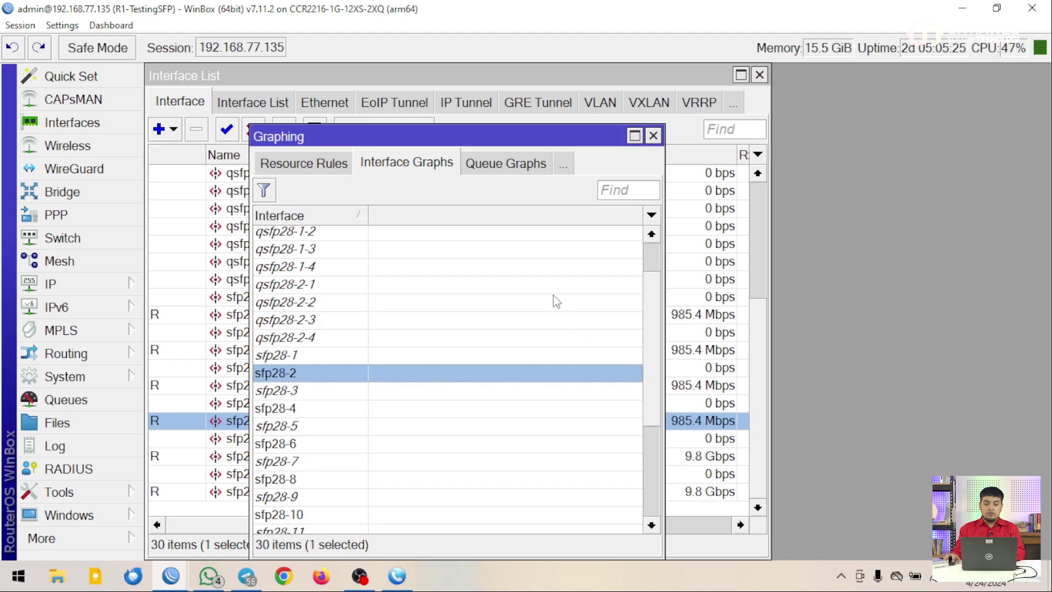
- Examine the daily and yearly CPU graphs among the resource graphs, and close the Graphing tool
{"action": "left_click", "coordinate": [565, 165]}
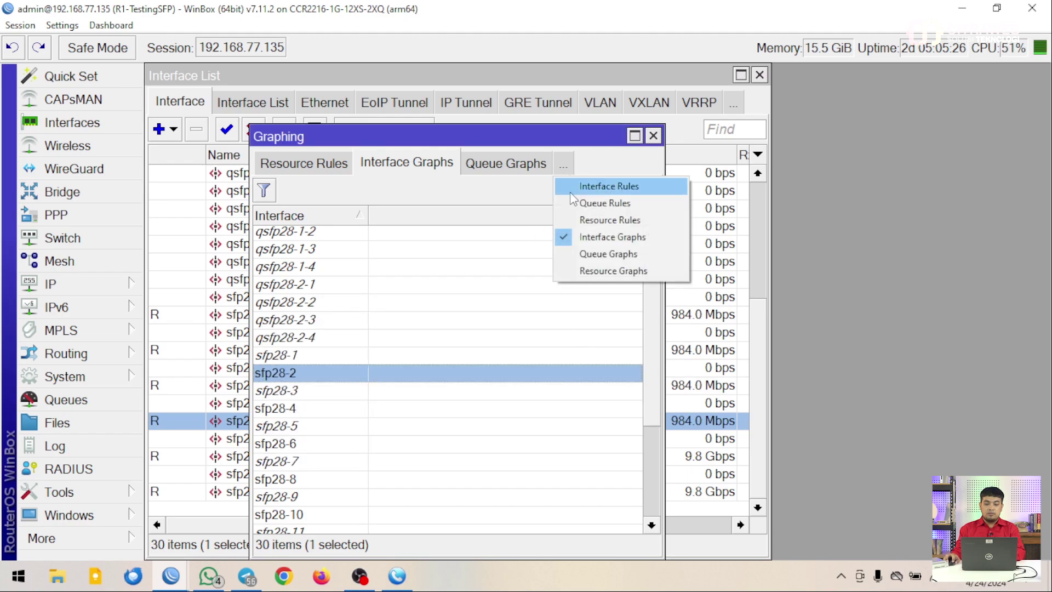
{"action": "left_click", "coordinate": [598, 272]}
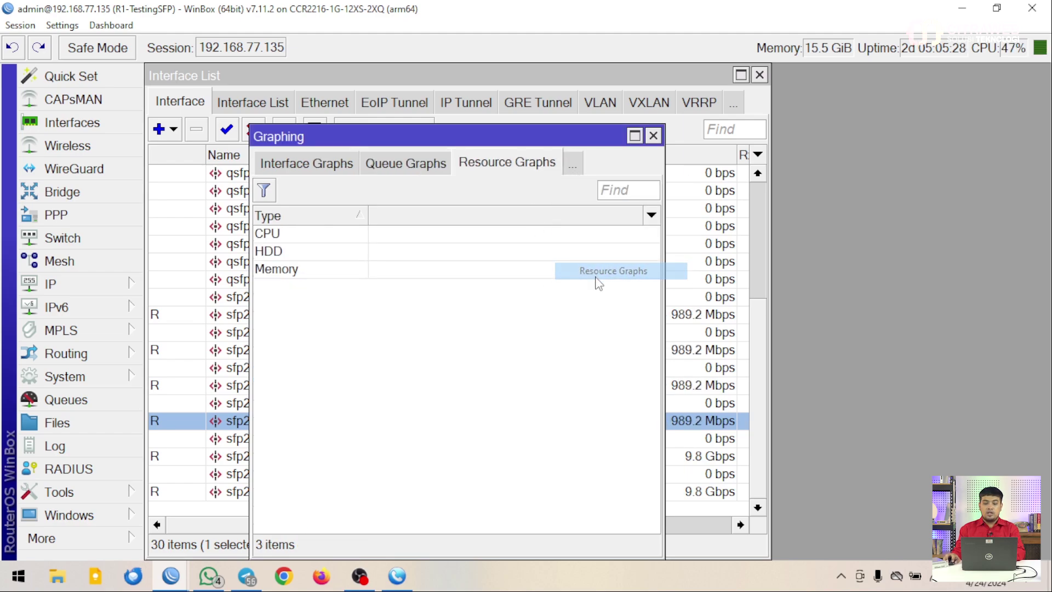
{"action": "double_click", "coordinate": [280, 234]}
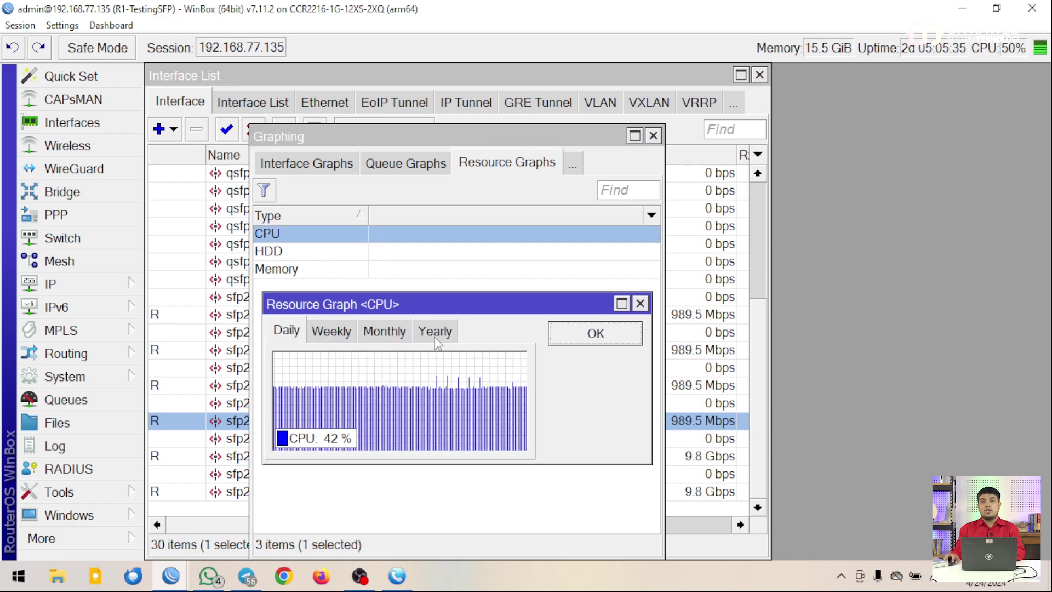
{"action": "left_click", "coordinate": [451, 344]}
{"action": "left_click", "coordinate": [284, 342]}
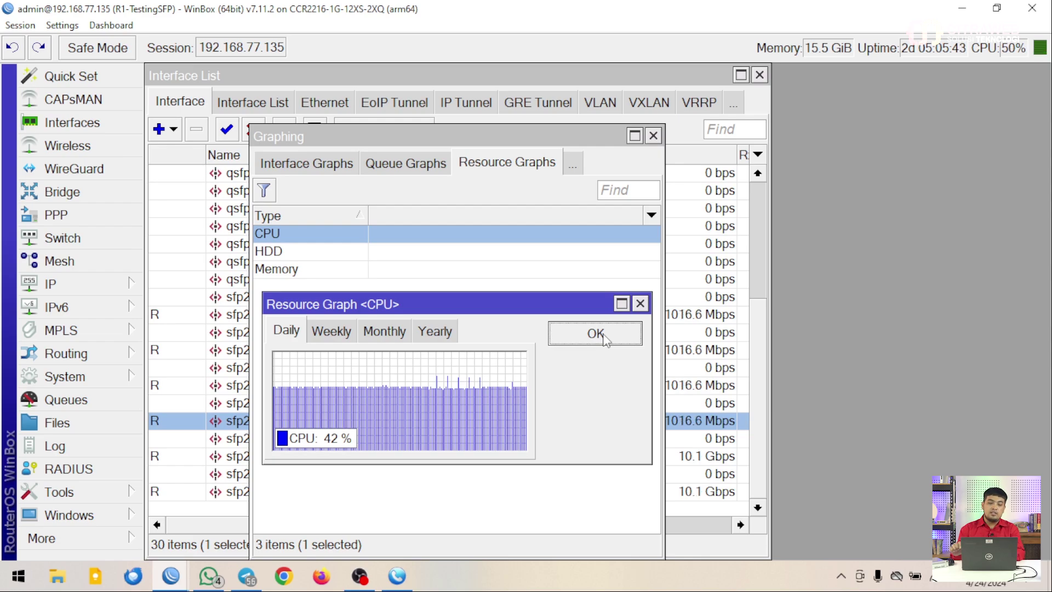
{"action": "left_click", "coordinate": [596, 333]}
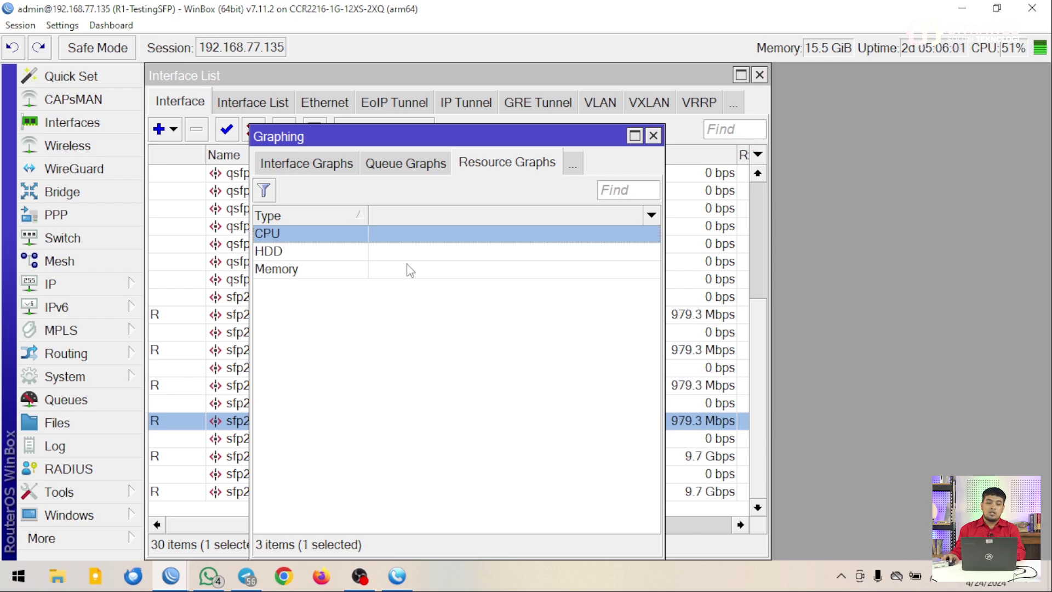
{"action": "left_click", "coordinate": [654, 136]}
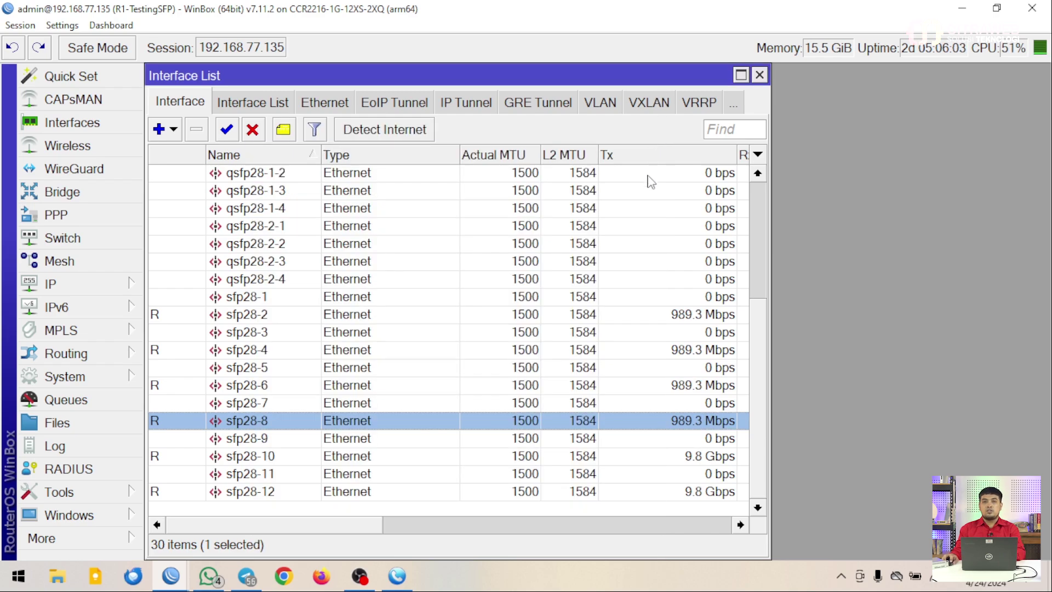
- Check the www service in the router's IP service list, and close the list
{"action": "left_click", "coordinate": [134, 289]}
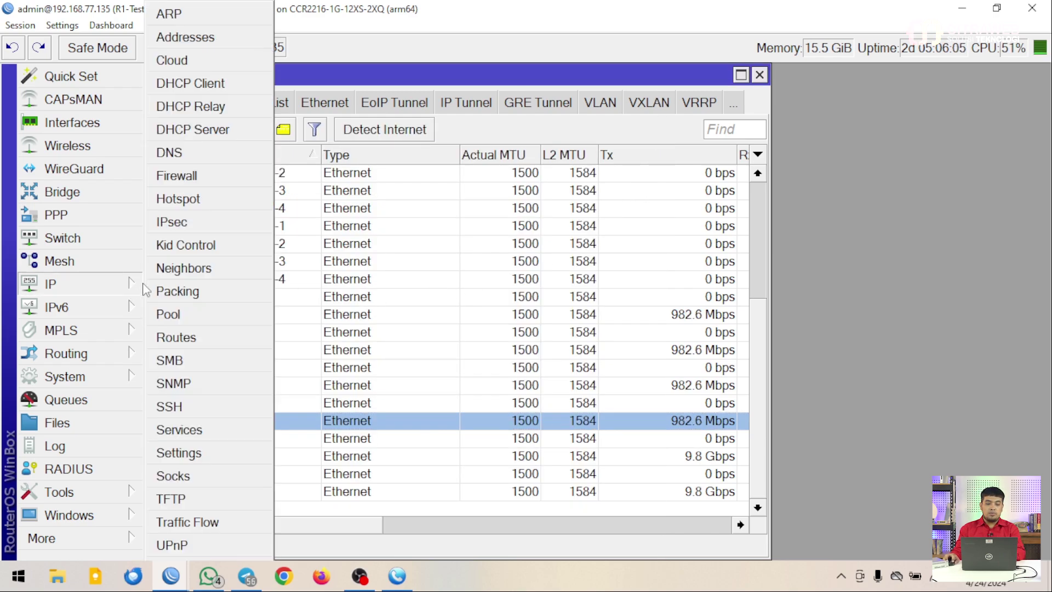
{"action": "left_click", "coordinate": [192, 432]}
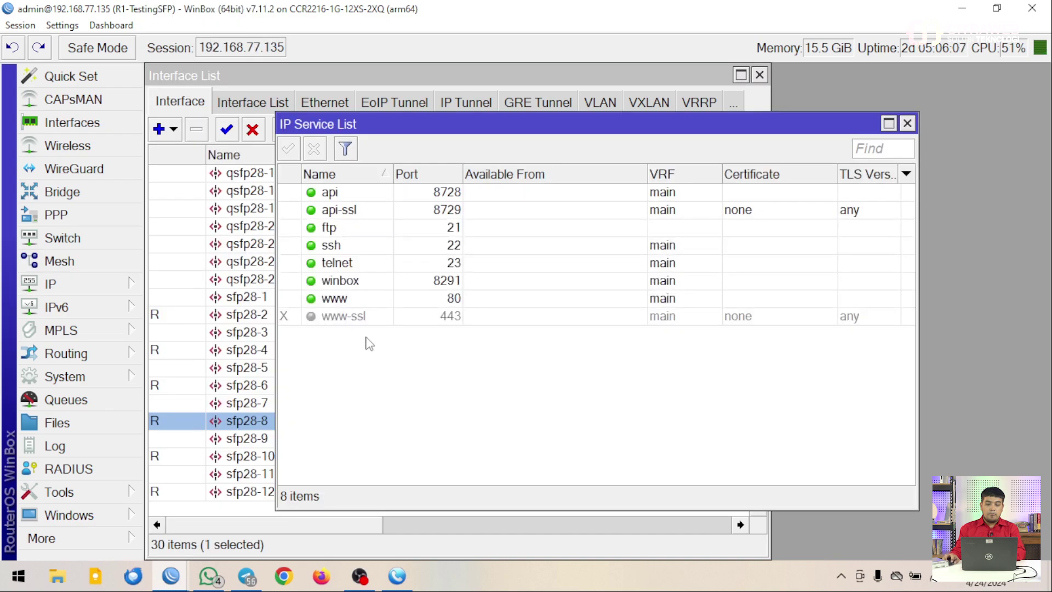
{"action": "left_click", "coordinate": [360, 299]}
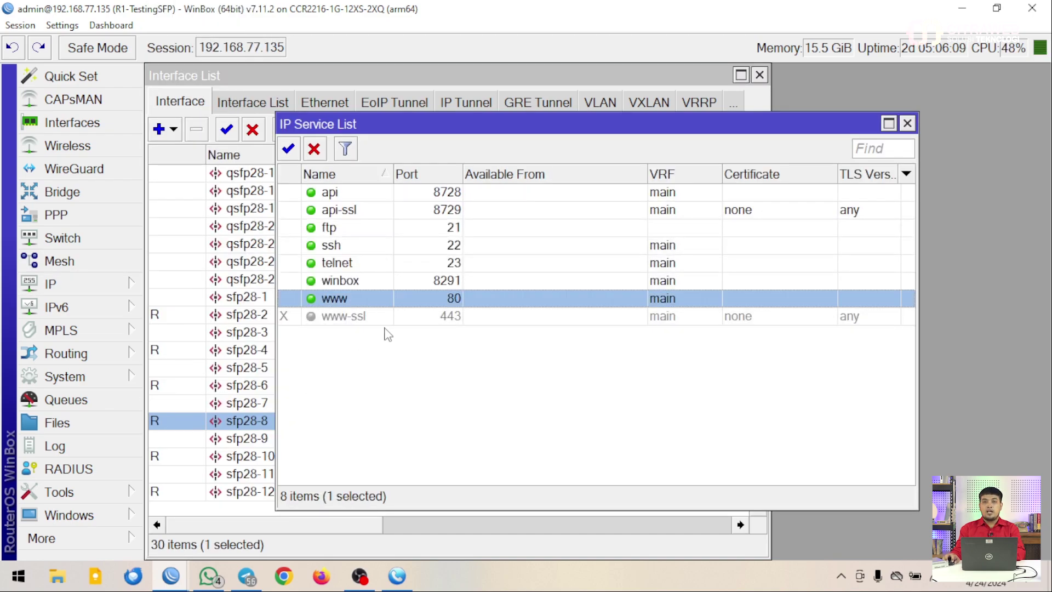
{"action": "left_click", "coordinate": [907, 125]}
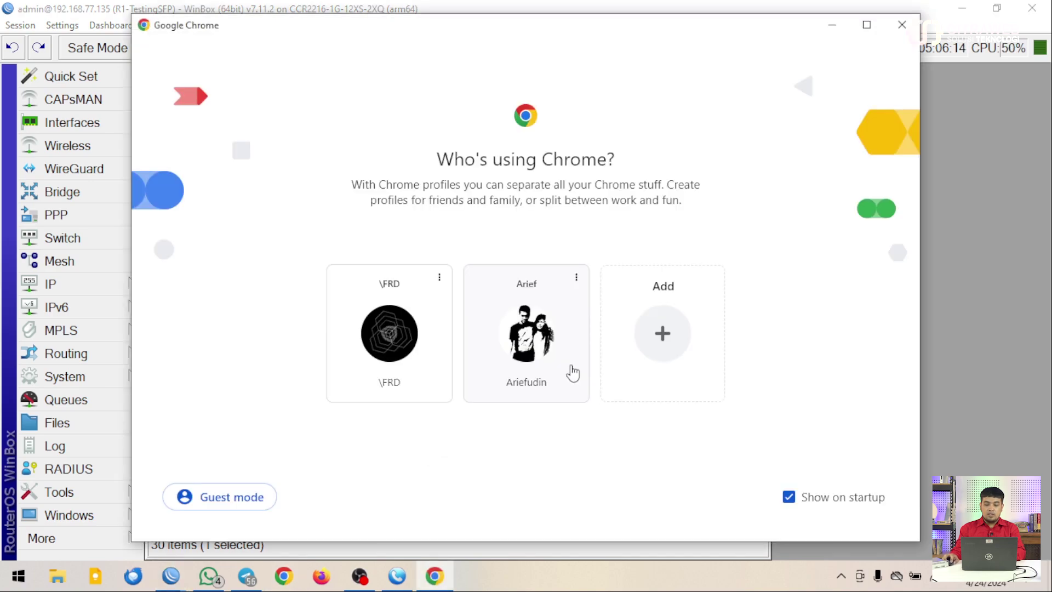
- Switch to Google Chrome with an existing profile and open the address 192.168.77.135/graphs
{"action": "left_click", "coordinate": [573, 373]}
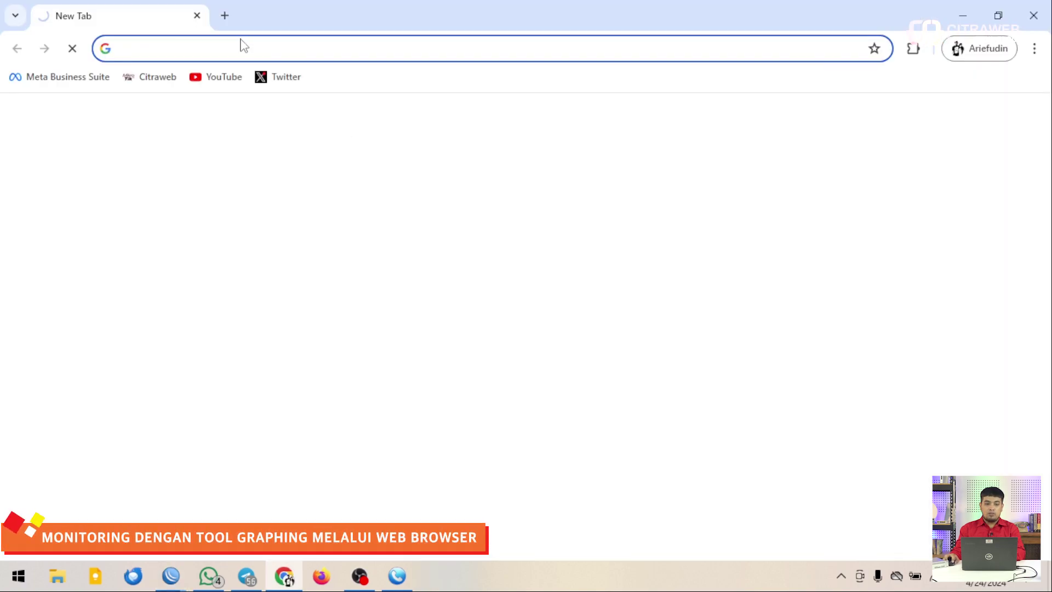
{"action": "left_click", "coordinate": [240, 48]}
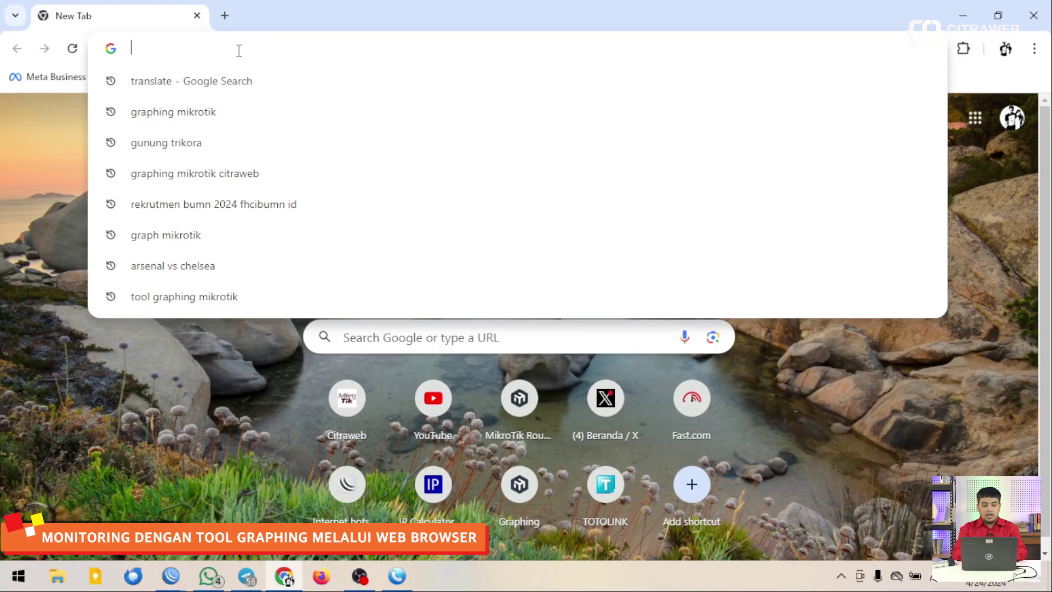
{"action": "type", "text": "192.168.77.135/graphs"}
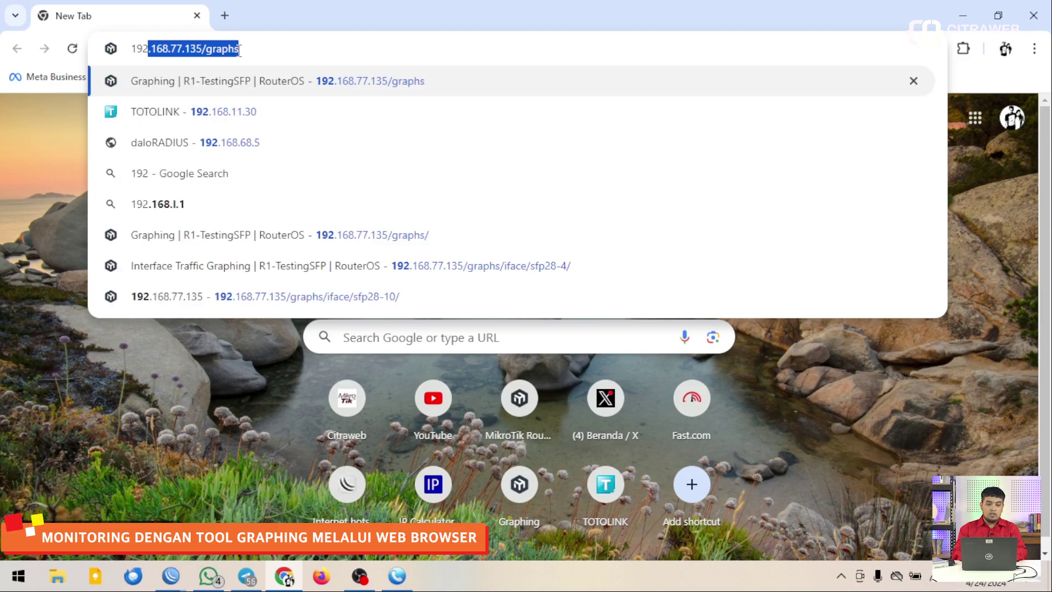
{"action": "left_click", "coordinate": [239, 50]}
{"action": "key", "text": "Return"}
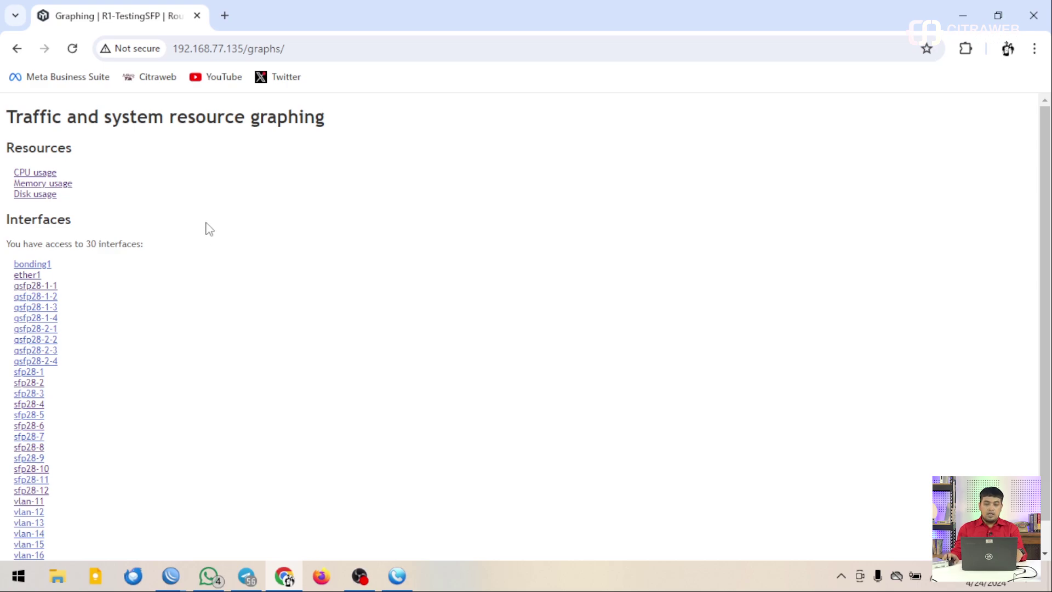
- Enlarge the graphing page and look through its lists of resource and interface graphs
{"action": "key", "text": "ctrl+plus"}
{"action": "key", "text": "ctrl+plus"}
{"action": "key", "text": "ctrl+plus"}
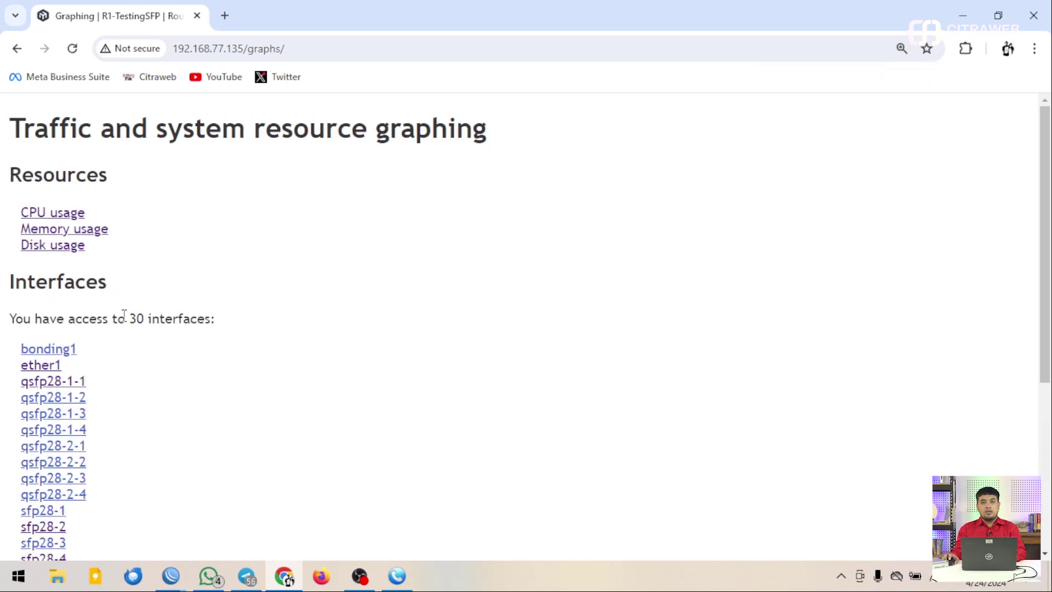
{"action": "scroll", "coordinate": [121, 329], "scroll_direction": "down", "scroll_amount": 3}
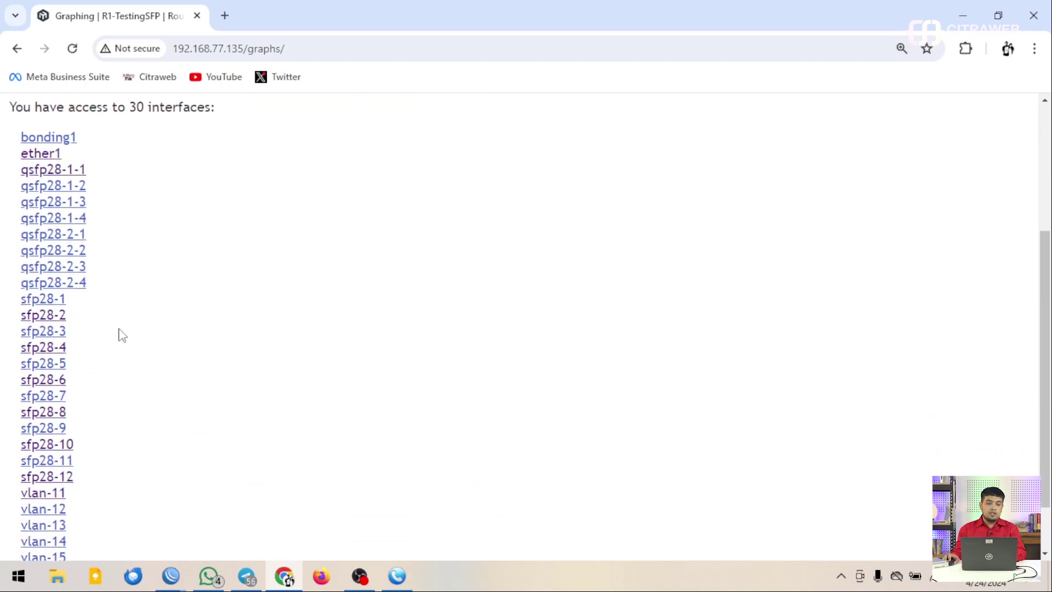
{"action": "scroll", "coordinate": [120, 333], "scroll_direction": "up", "scroll_amount": 3}
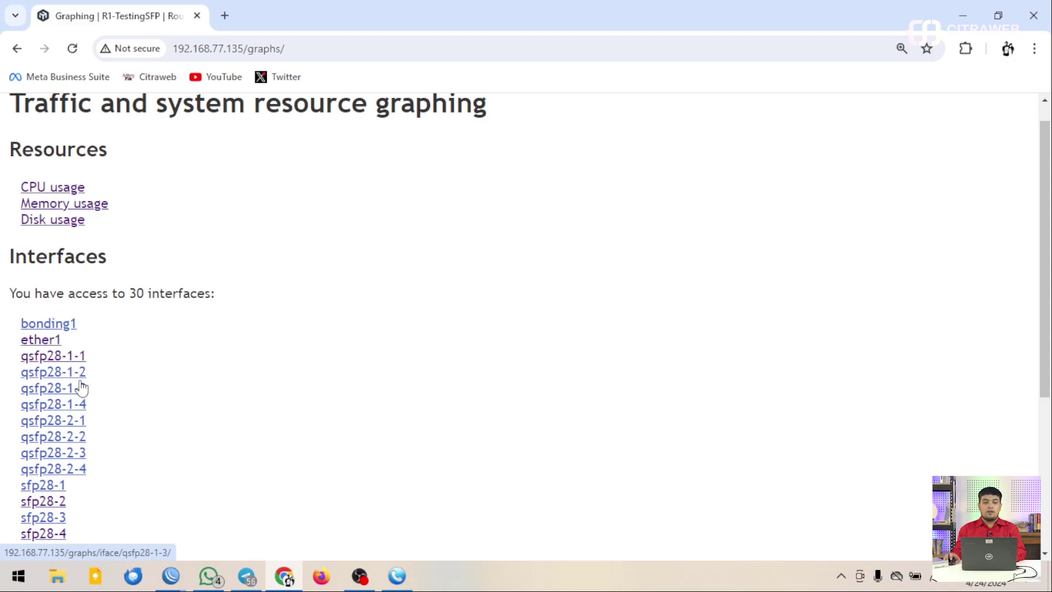
{"action": "scroll", "coordinate": [81, 381], "scroll_direction": "up", "scroll_amount": 1}
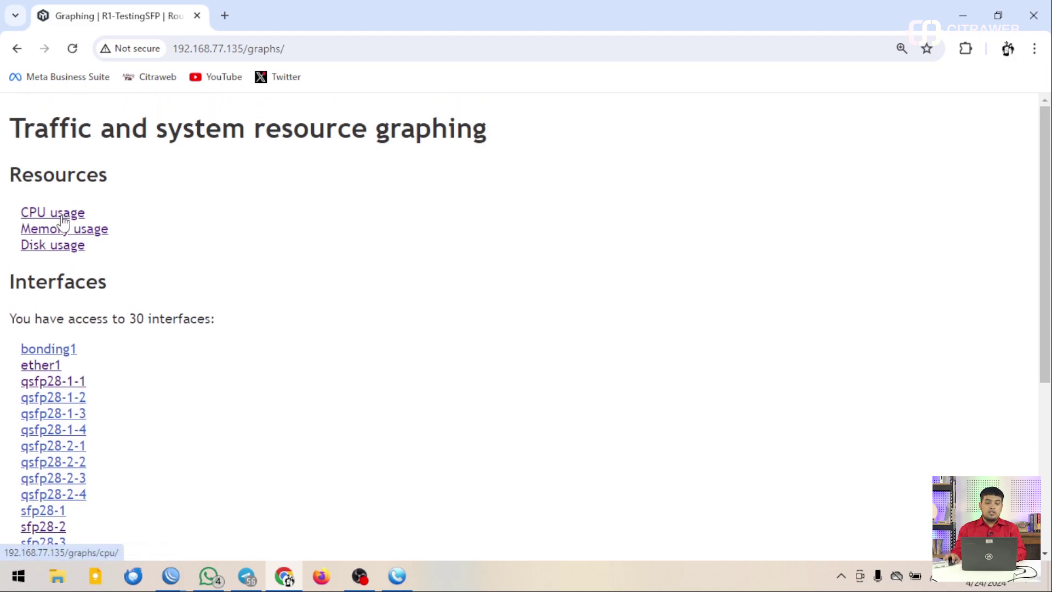
- Open the CPU usage graphs and examine the daily and weekly graphs
{"action": "left_click", "coordinate": [64, 219]}
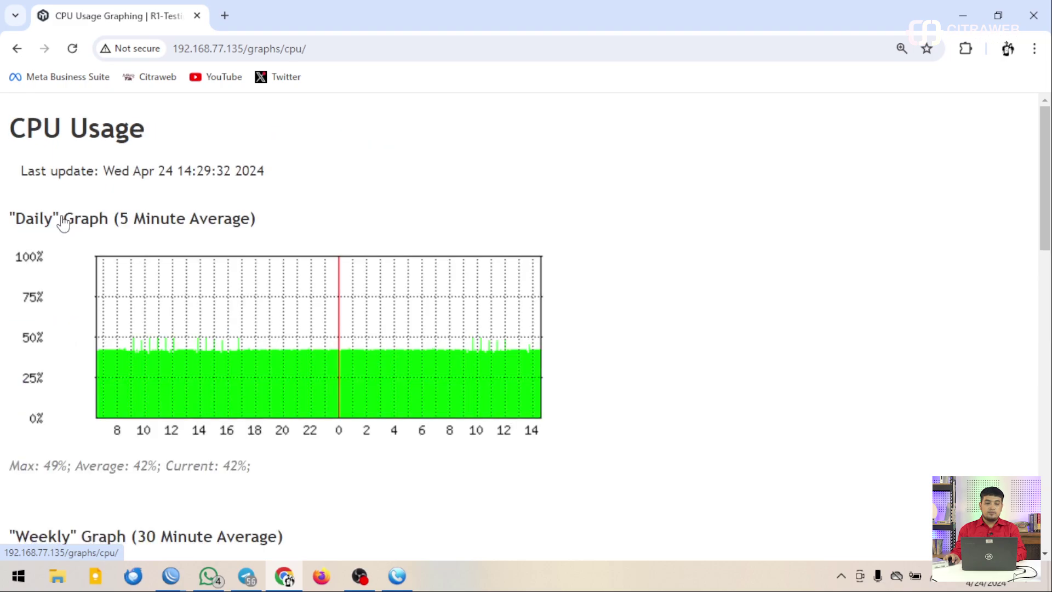
{"action": "scroll", "coordinate": [393, 254], "scroll_direction": "down", "scroll_amount": 1}
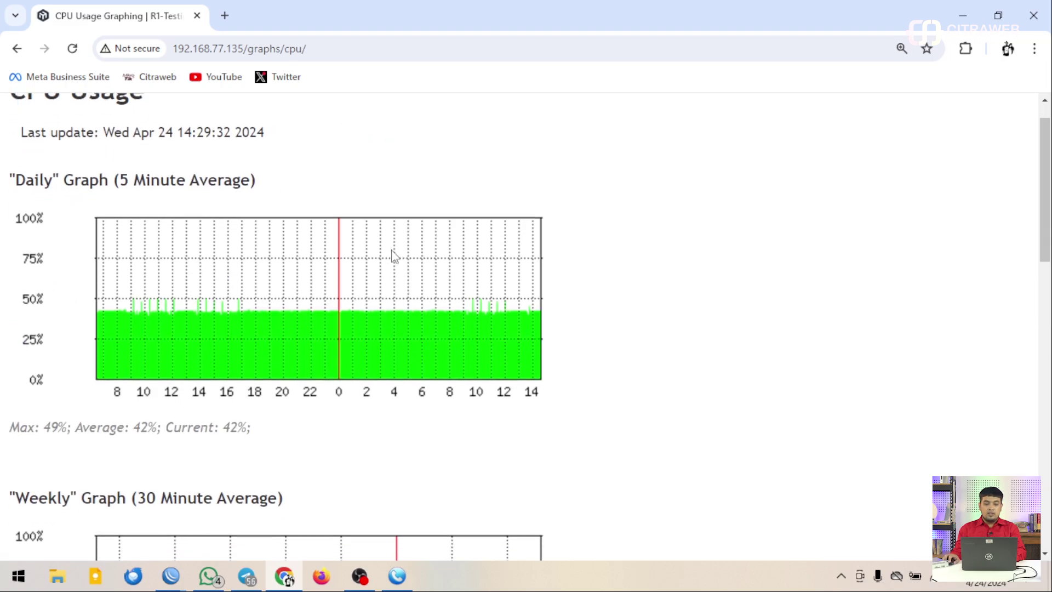
{"action": "scroll", "coordinate": [465, 304], "scroll_direction": "up", "scroll_amount": 1}
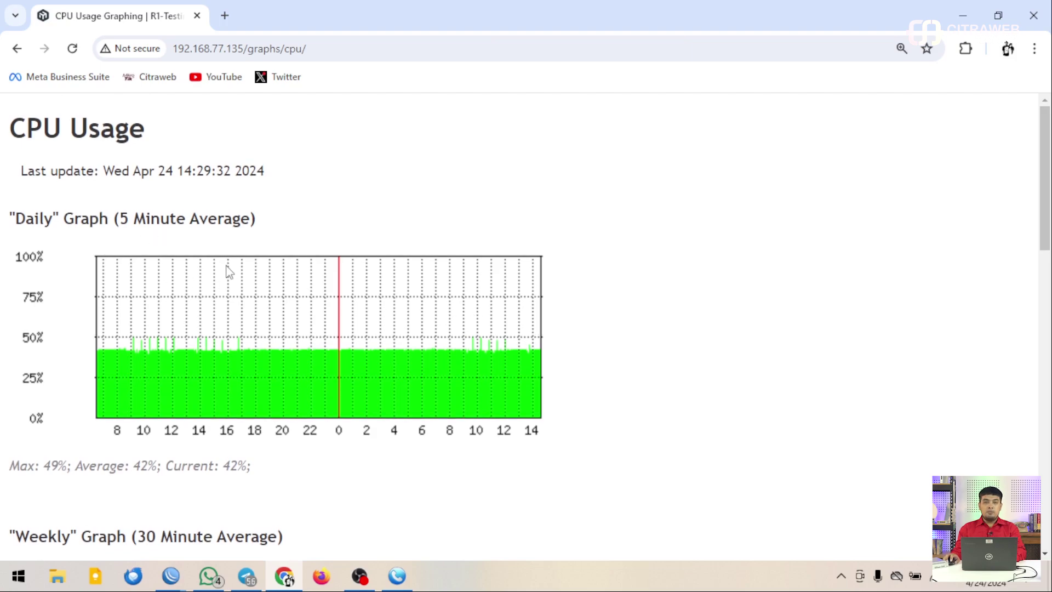
{"action": "scroll", "coordinate": [274, 296], "scroll_direction": "down", "scroll_amount": 3}
{"action": "scroll", "coordinate": [277, 301], "scroll_direction": "up", "scroll_amount": 2}
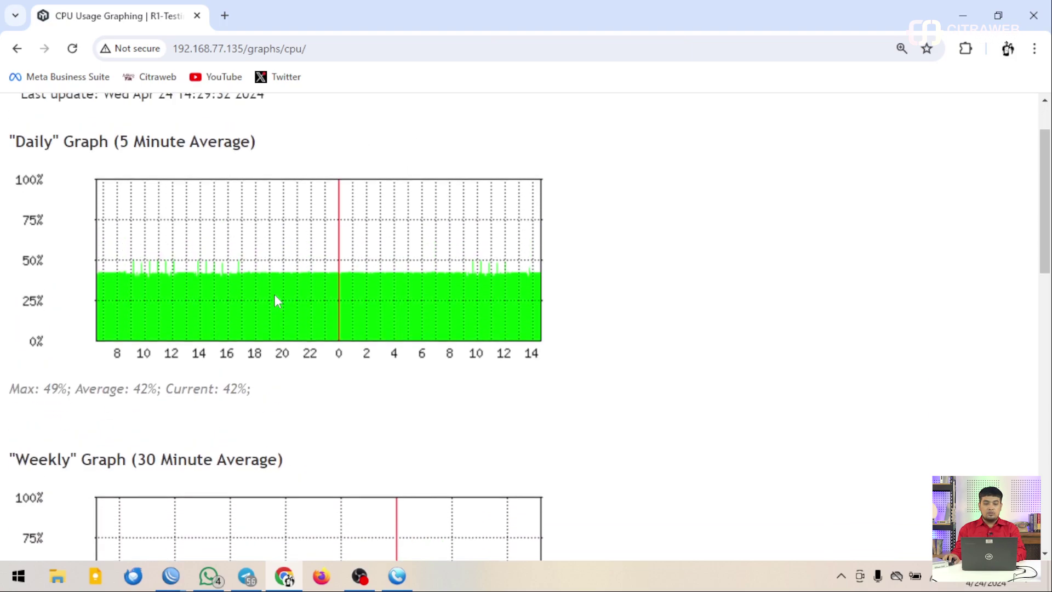
{"action": "scroll", "coordinate": [277, 301], "scroll_direction": "down", "scroll_amount": 5}
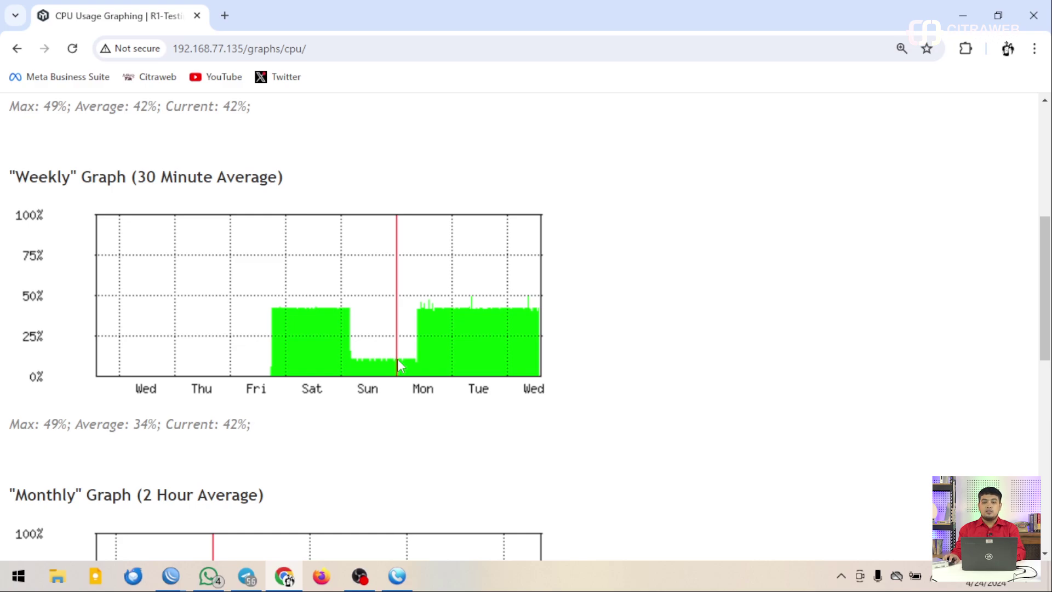
- Examine the monthly and yearly CPU usage graphs, and return to the main graphing page
{"action": "scroll", "coordinate": [398, 361], "scroll_direction": "down", "scroll_amount": 6}
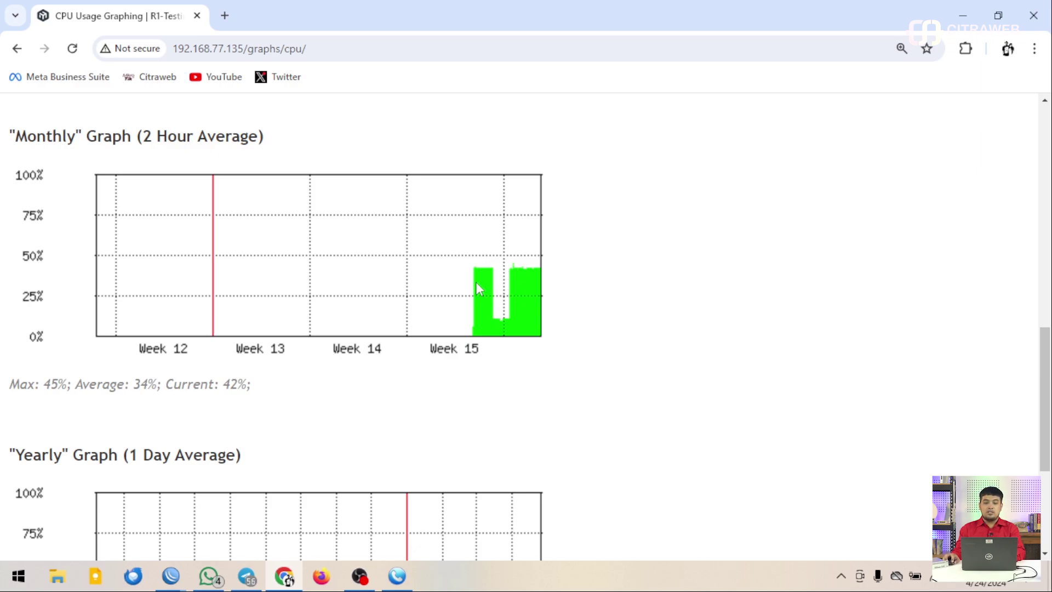
{"action": "scroll", "coordinate": [482, 282], "scroll_direction": "down", "scroll_amount": 5}
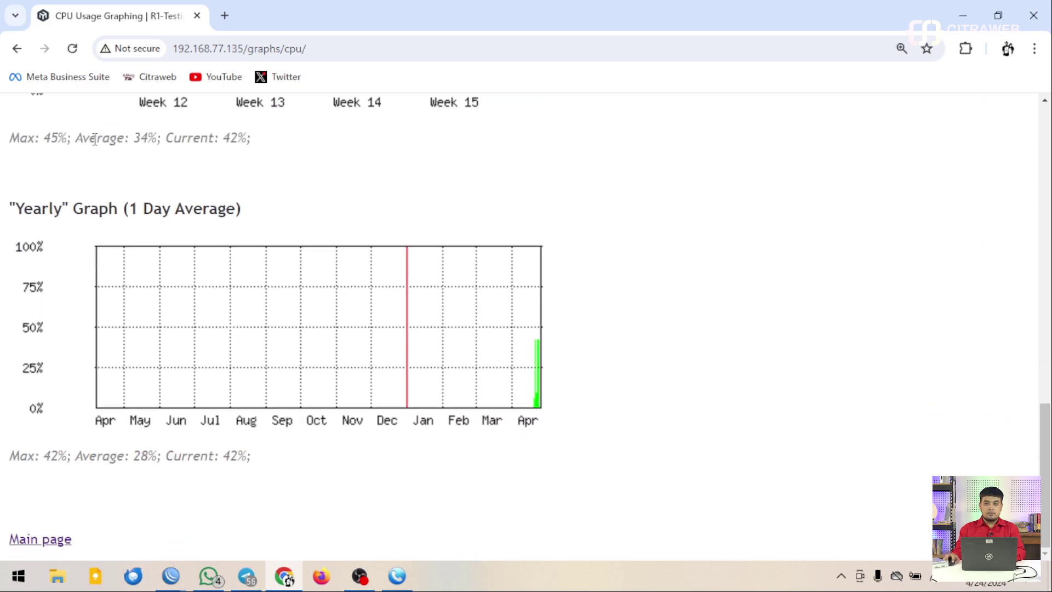
{"action": "left_click", "coordinate": [17, 49]}
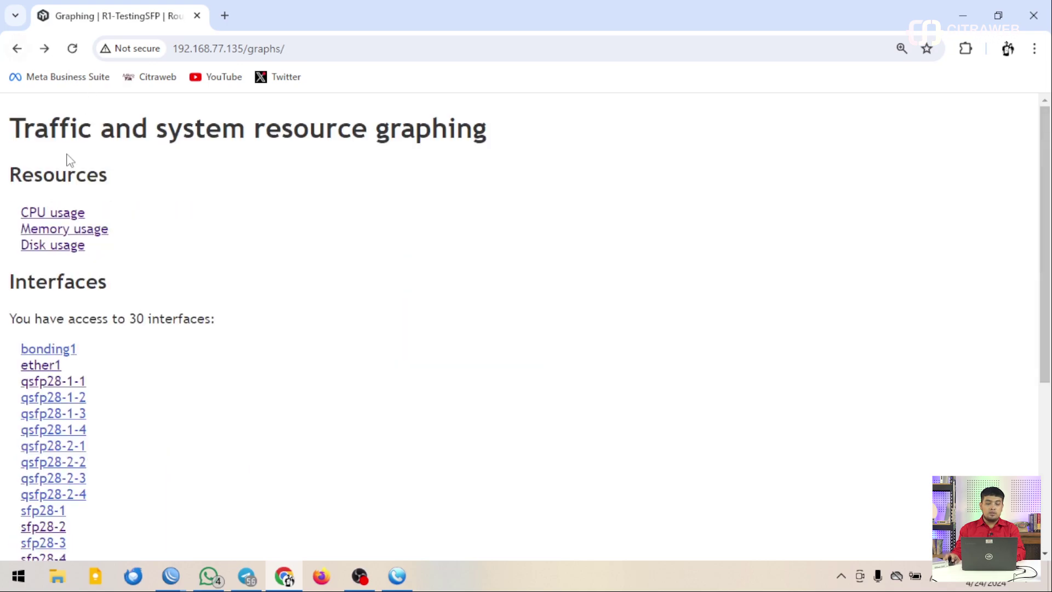
- Open the Memory usage graphs, examine the daily and weekly graphs, and return to the main graphing page
{"action": "left_click", "coordinate": [76, 229]}
{"action": "scroll", "coordinate": [310, 291], "scroll_direction": "down", "scroll_amount": 3}
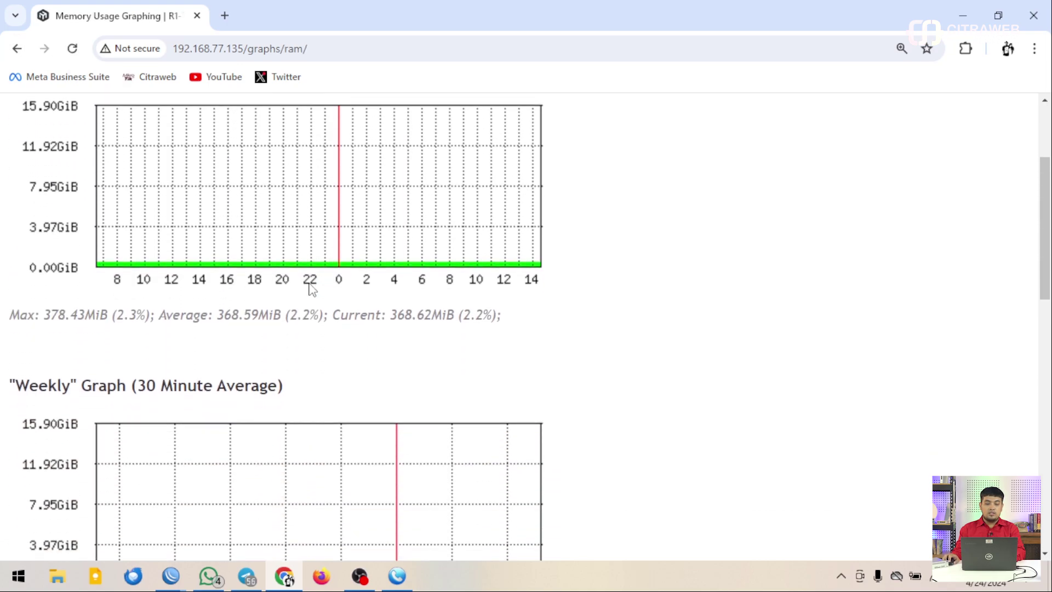
{"action": "scroll", "coordinate": [423, 300], "scroll_direction": "up", "scroll_amount": 2}
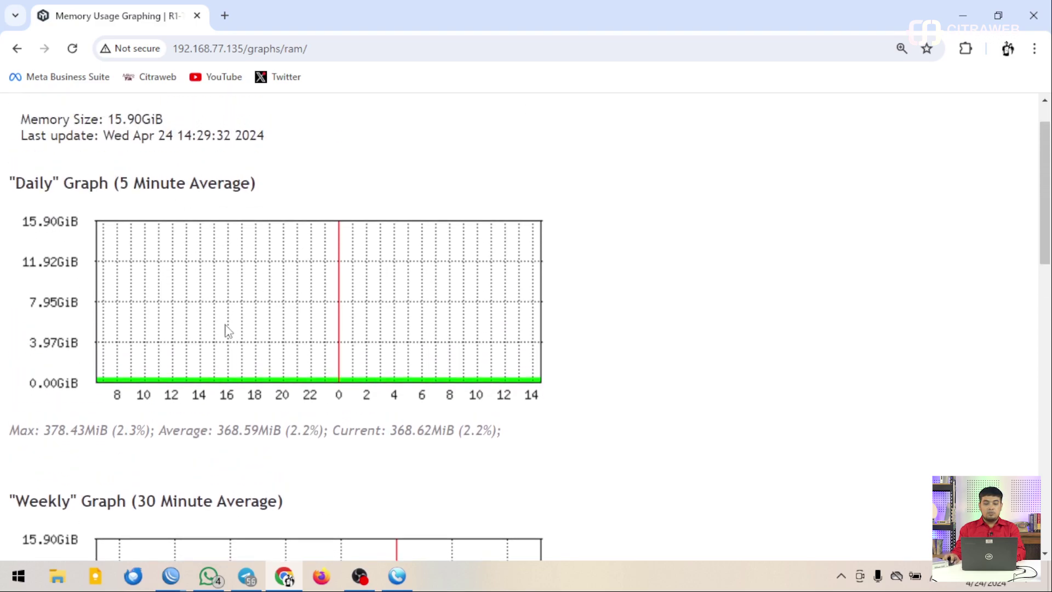
{"action": "scroll", "coordinate": [285, 370], "scroll_direction": "down", "scroll_amount": 1}
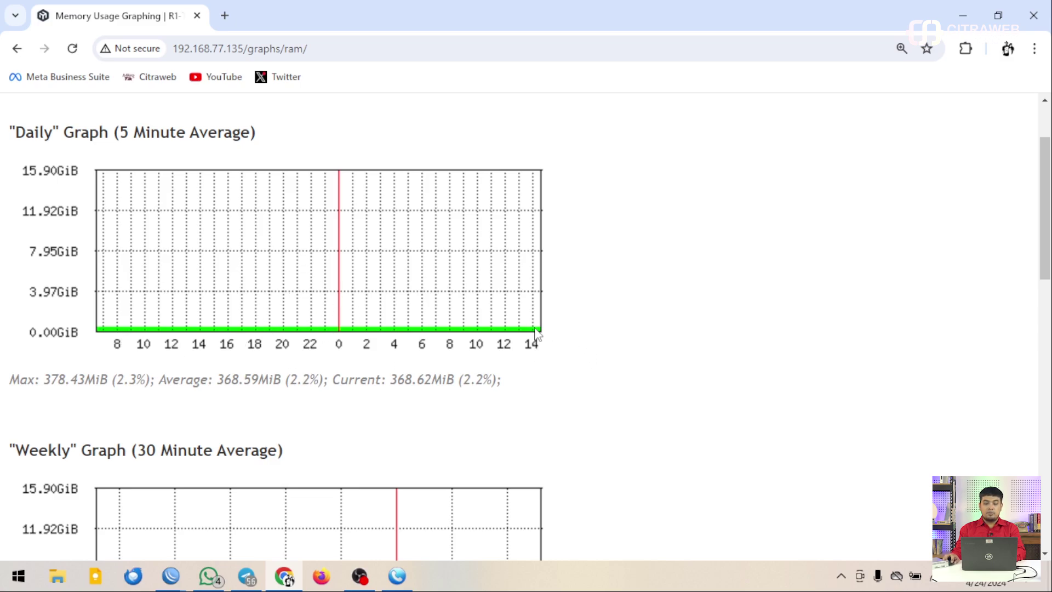
{"action": "scroll", "coordinate": [349, 262], "scroll_direction": "down", "scroll_amount": 6}
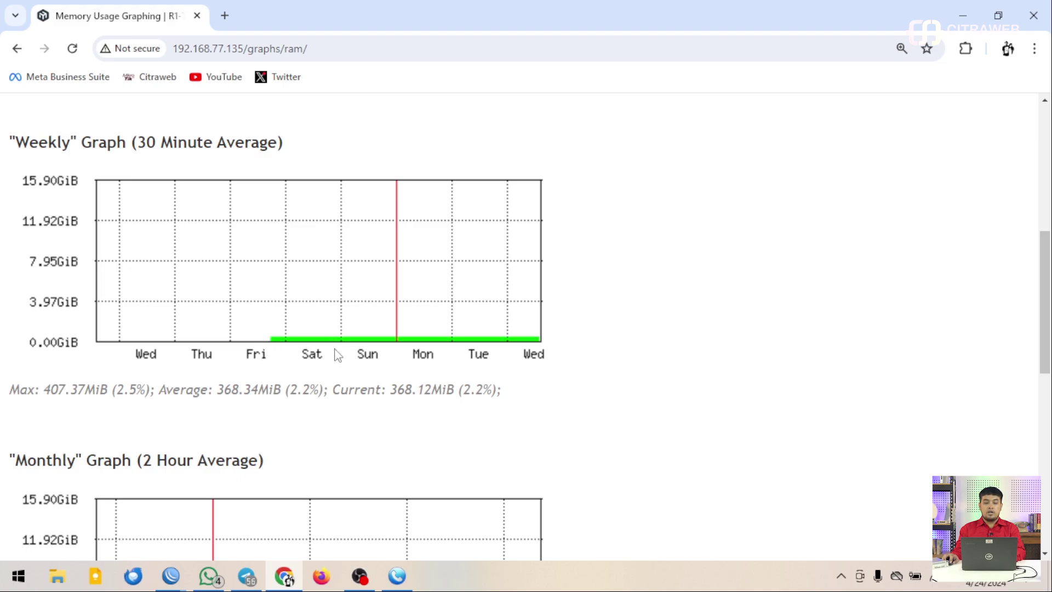
{"action": "scroll", "coordinate": [247, 376], "scroll_direction": "down", "scroll_amount": 4}
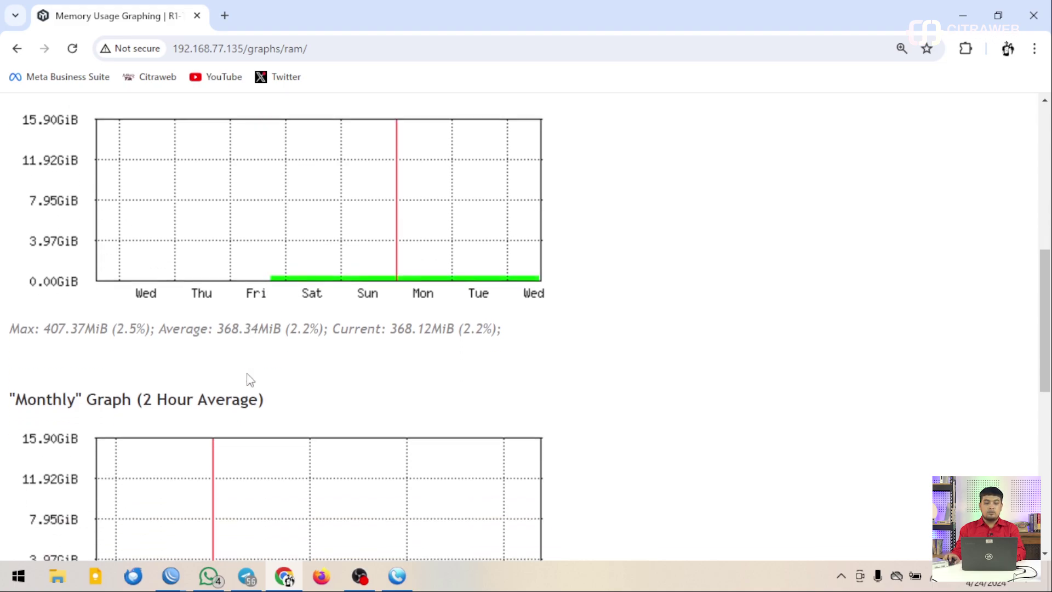
{"action": "left_click", "coordinate": [17, 48]}
- Open the sfp28-2 interface graphs, examine the daily, weekly, monthly and yearly traffic, and return to the main graphing page
{"action": "scroll", "coordinate": [104, 312], "scroll_direction": "down", "scroll_amount": 2}
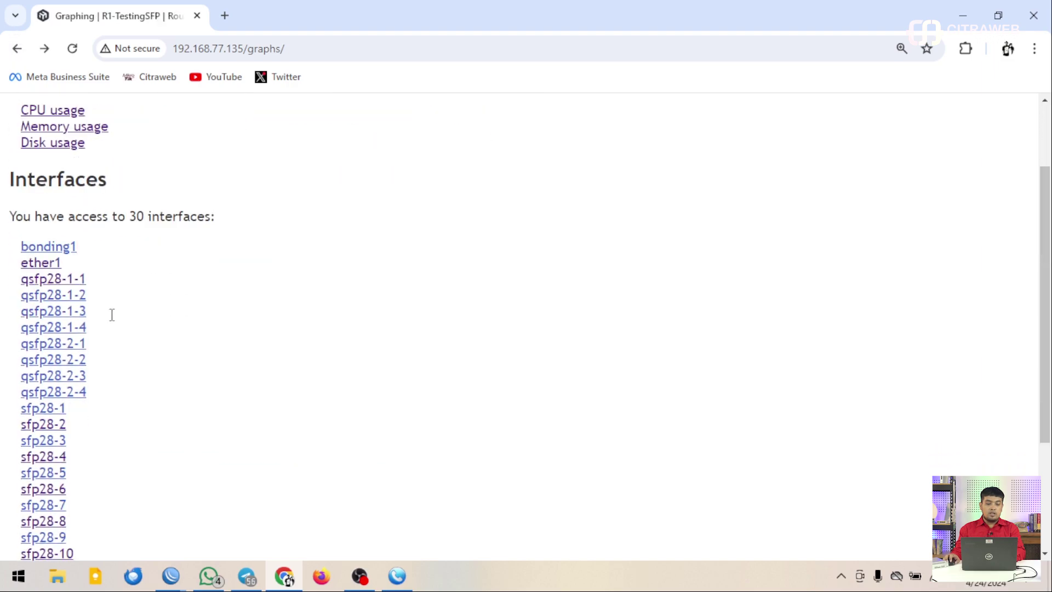
{"action": "scroll", "coordinate": [111, 318], "scroll_direction": "down", "scroll_amount": 2}
{"action": "left_click", "coordinate": [56, 328]}
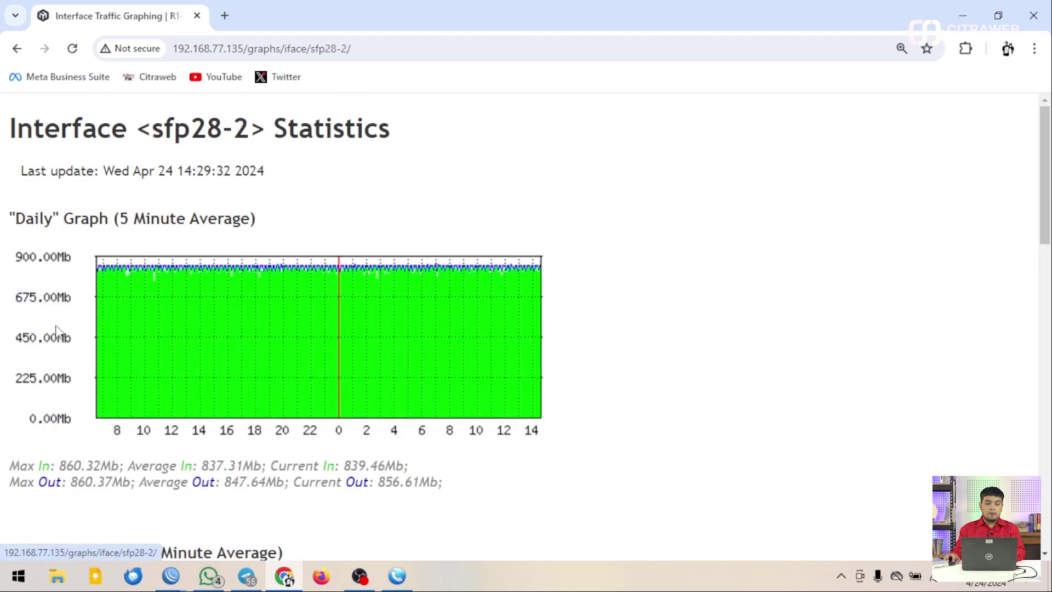
{"action": "scroll", "coordinate": [312, 298], "scroll_direction": "down", "scroll_amount": 1}
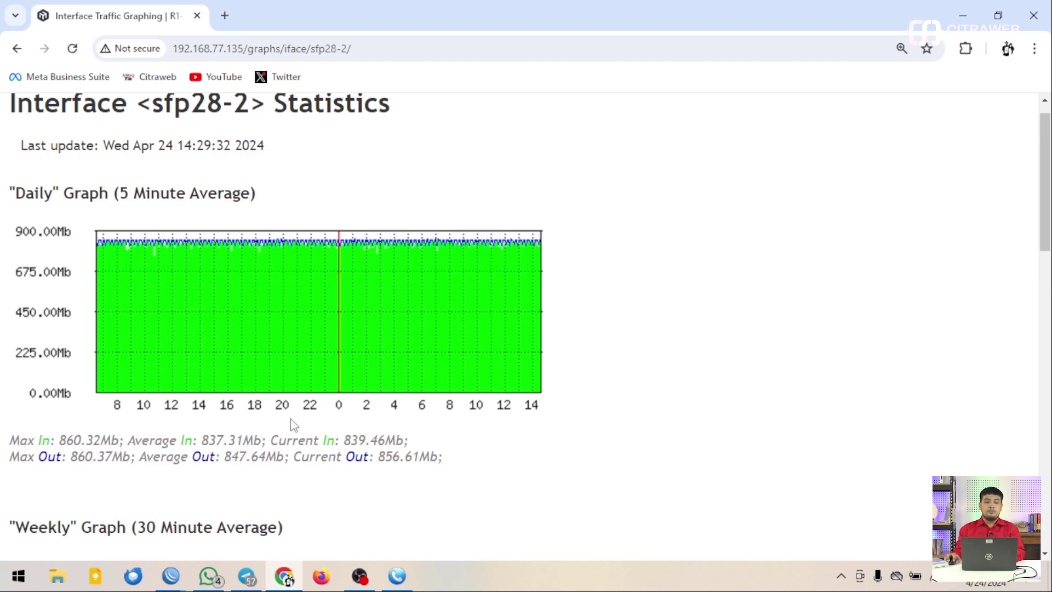
{"action": "scroll", "coordinate": [274, 356], "scroll_direction": "down", "scroll_amount": 3}
{"action": "scroll", "coordinate": [269, 340], "scroll_direction": "up", "scroll_amount": 4}
{"action": "scroll", "coordinate": [263, 329], "scroll_direction": "down", "scroll_amount": 8}
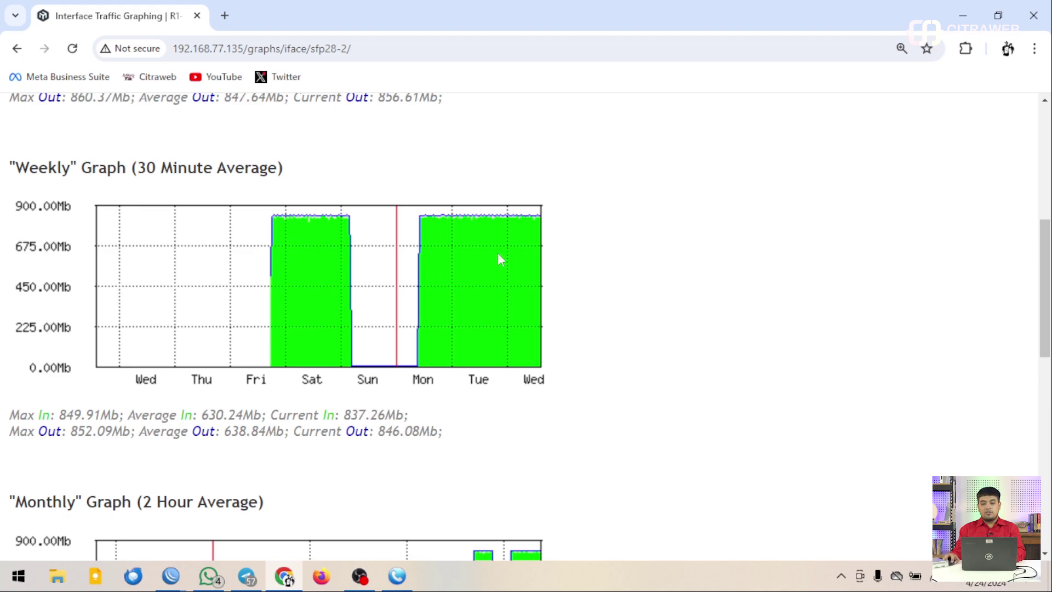
{"action": "scroll", "coordinate": [486, 275], "scroll_direction": "down", "scroll_amount": 5}
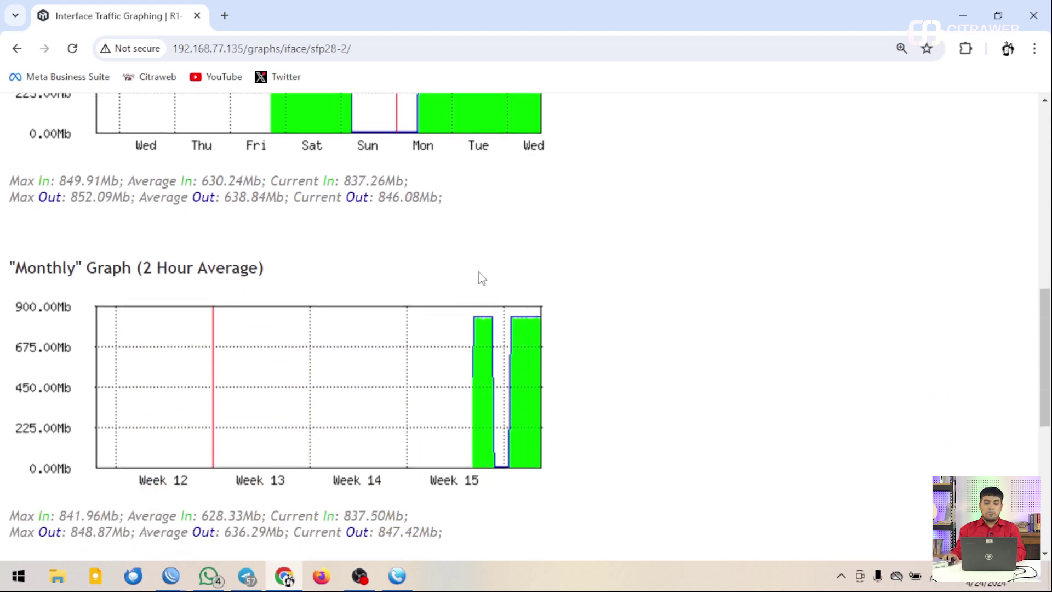
{"action": "scroll", "coordinate": [500, 329], "scroll_direction": "down", "scroll_amount": 6}
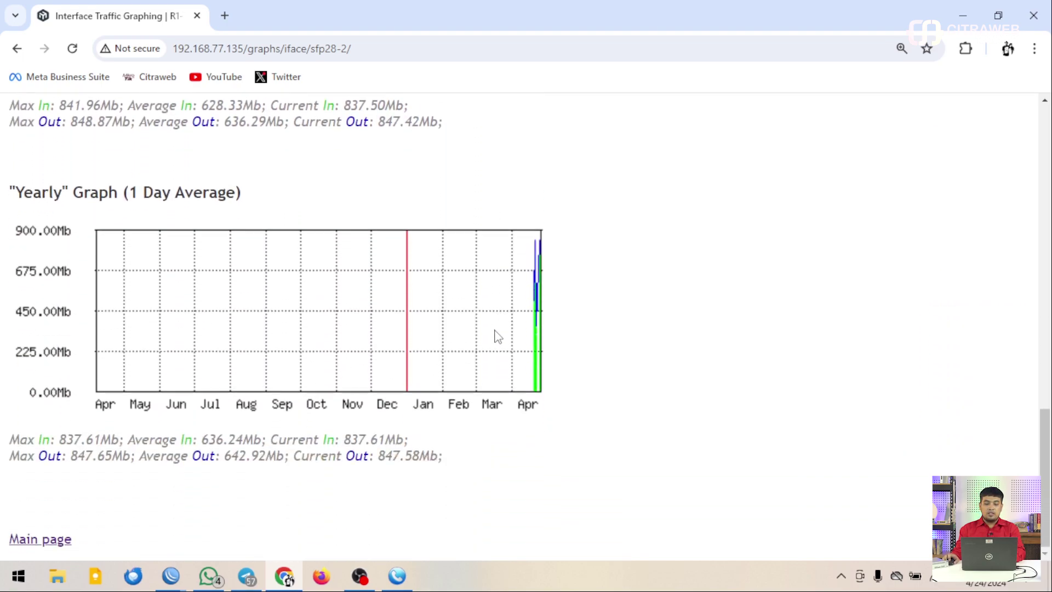
{"action": "left_click", "coordinate": [16, 51]}
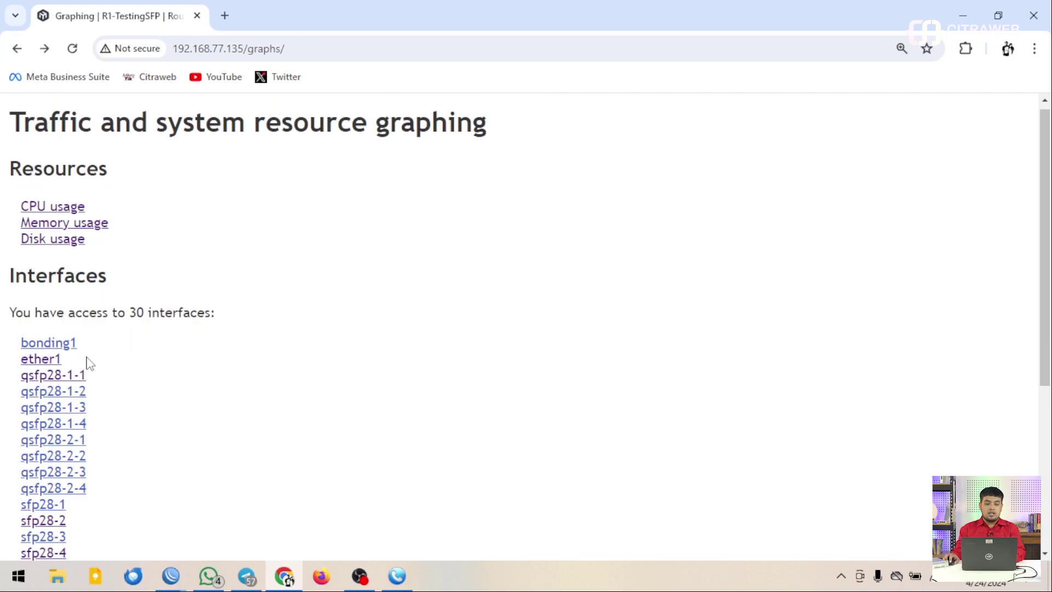
- Open the sfp28-6 interface graphs and examine the daily and weekly traffic
{"action": "scroll", "coordinate": [87, 393], "scroll_direction": "down", "scroll_amount": 3}
{"action": "left_click", "coordinate": [52, 414]}
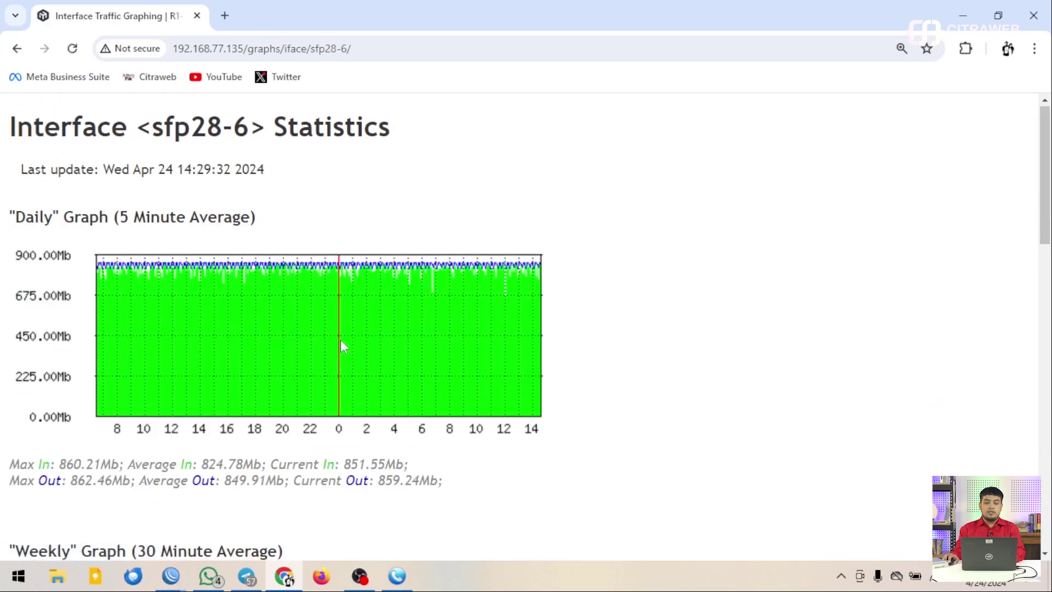
{"action": "scroll", "coordinate": [340, 343], "scroll_direction": "down", "scroll_amount": 5}
{"action": "scroll", "coordinate": [364, 354], "scroll_direction": "down", "scroll_amount": 4}
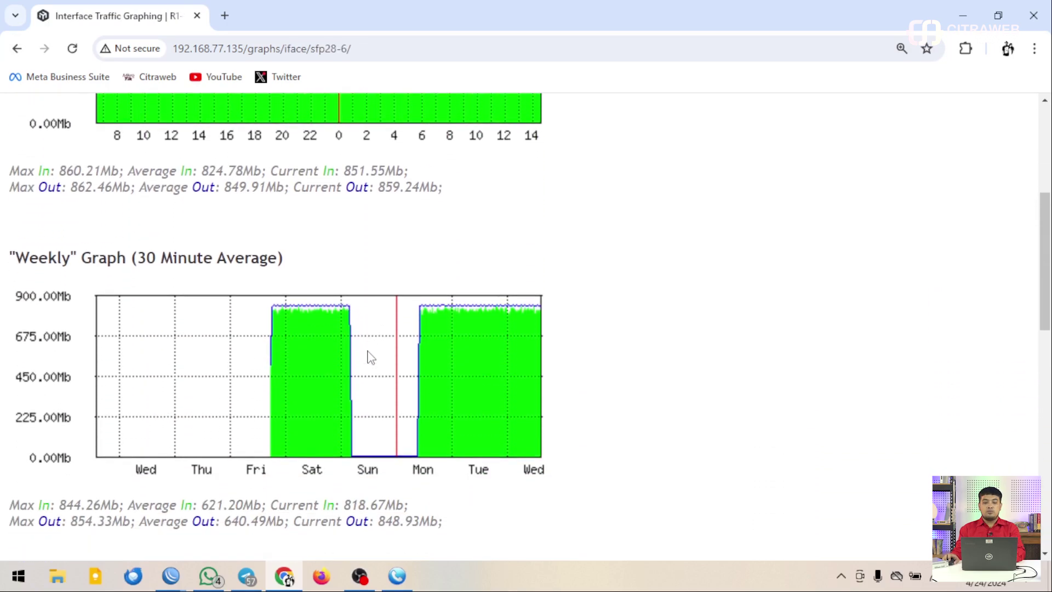